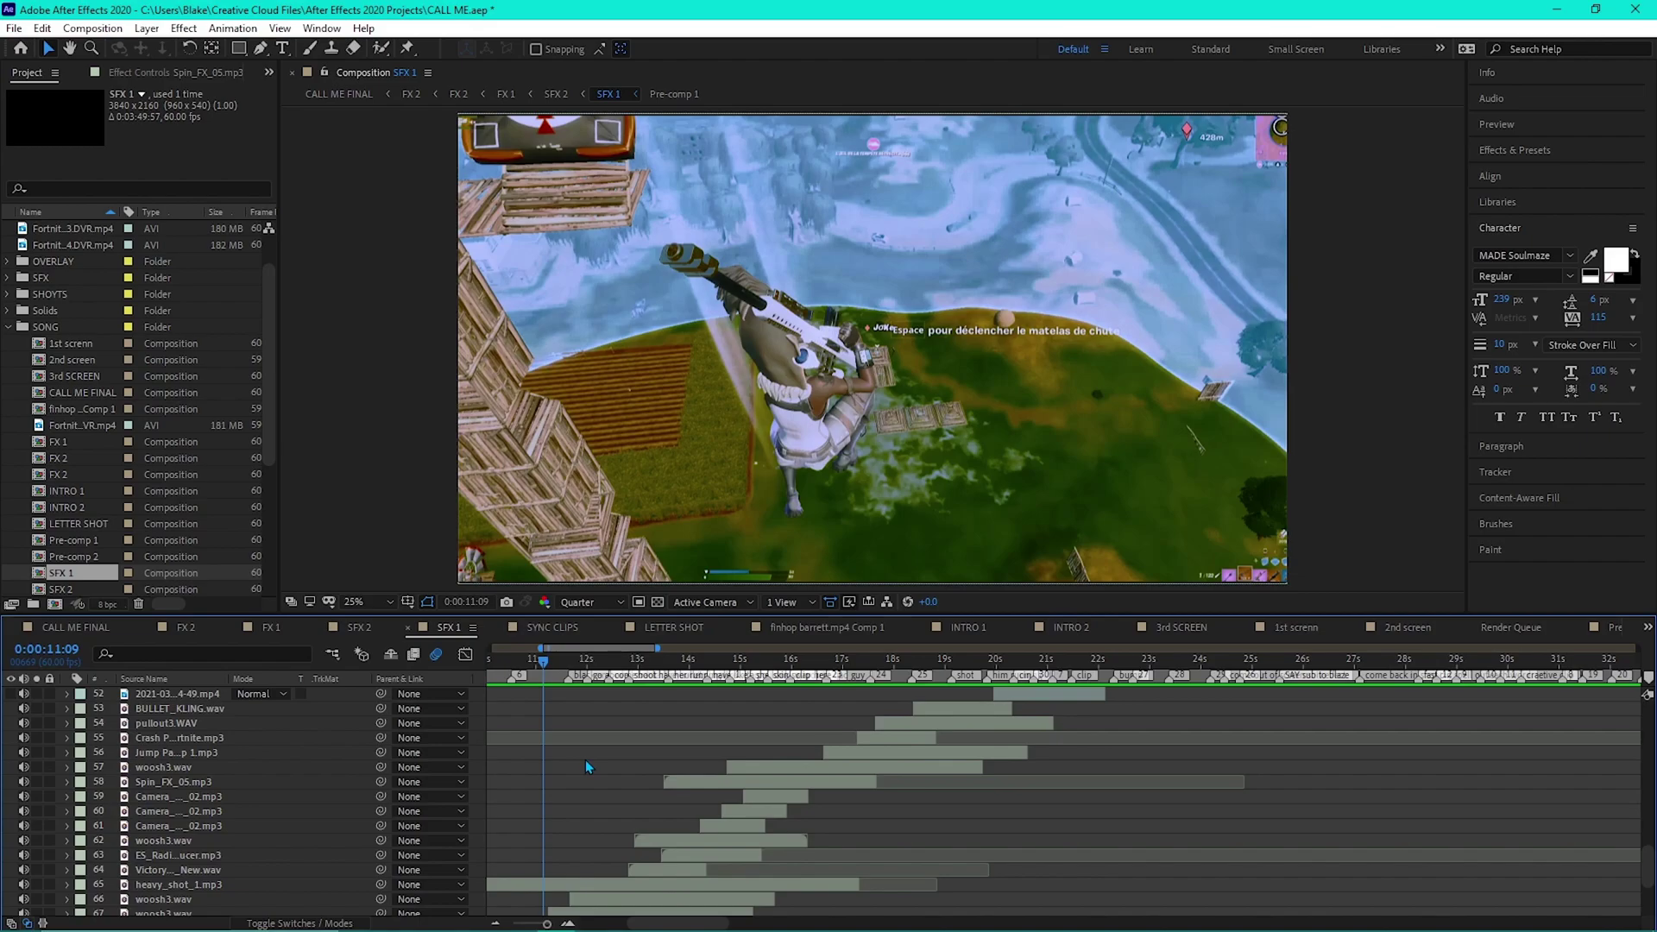
{"action": "left_click_drag", "start_coordinate": [549, 672], "coordinate": [692, 705]}
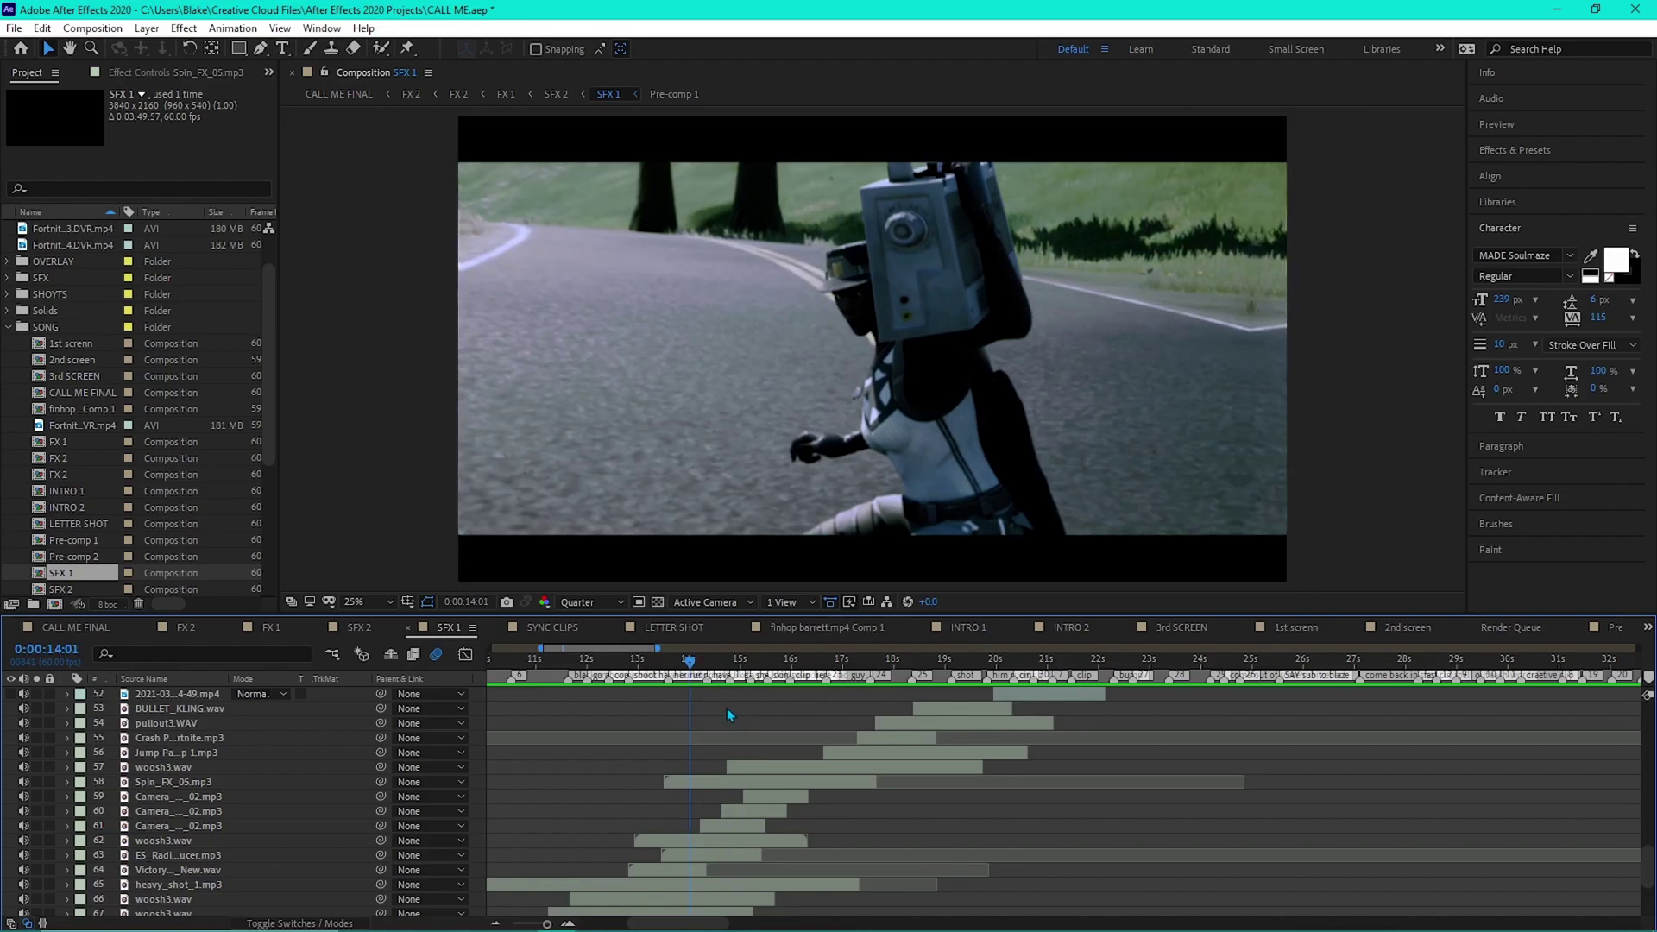
{"action": "key", "text": "space"}
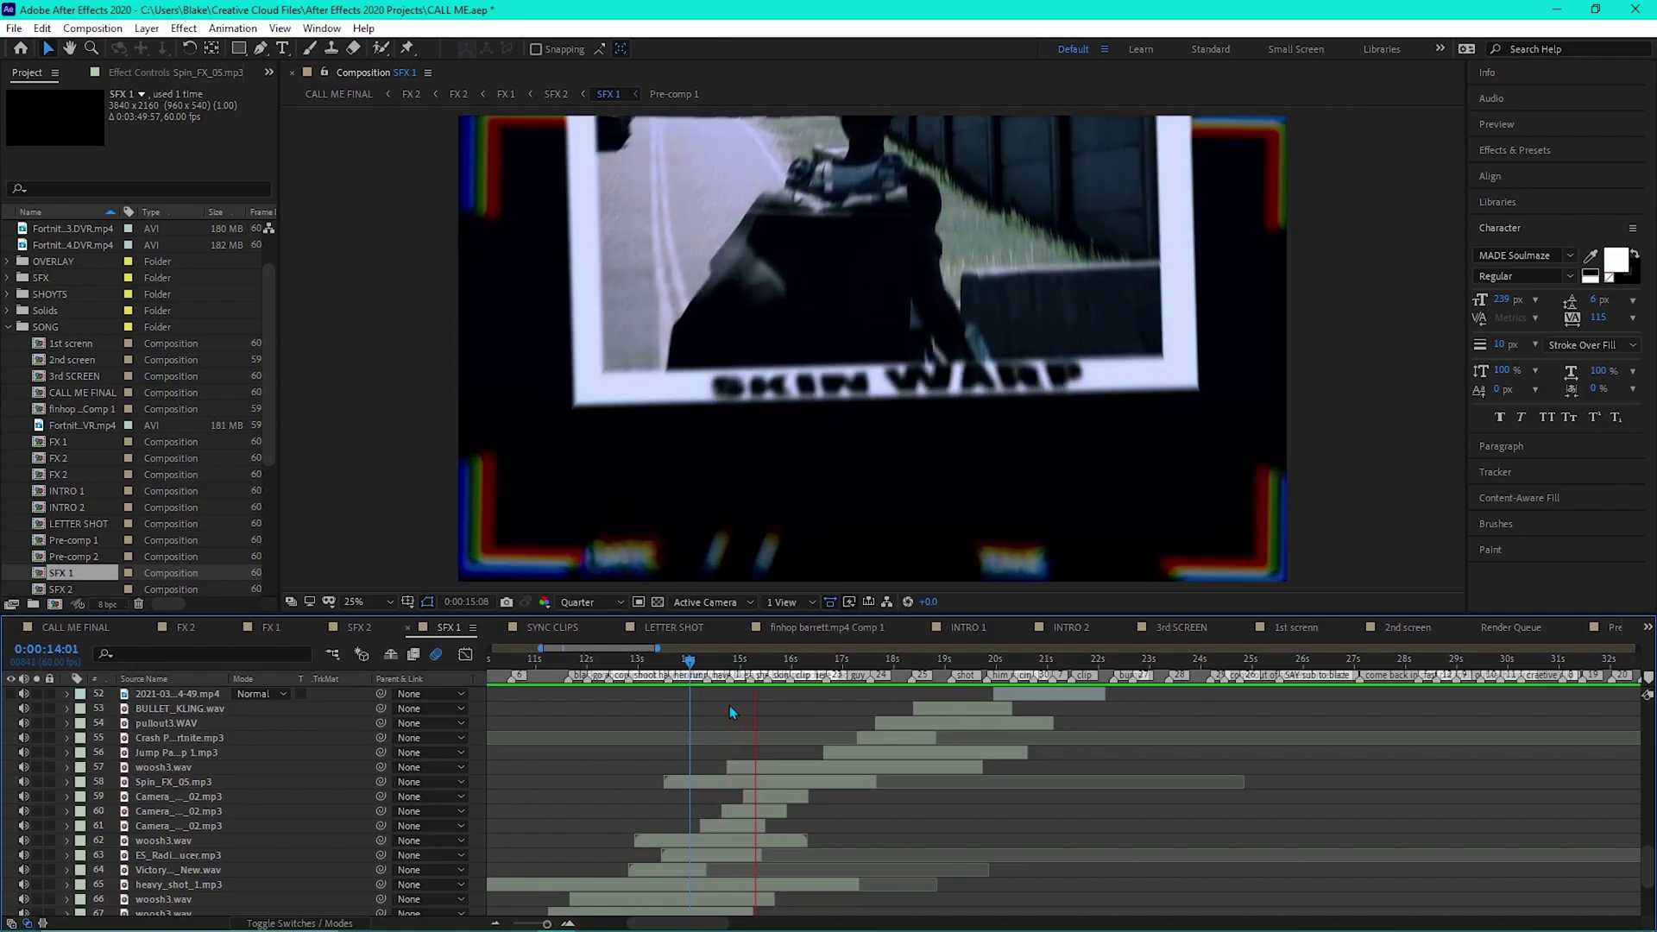
{"action": "left_click", "coordinate": [692, 663]}
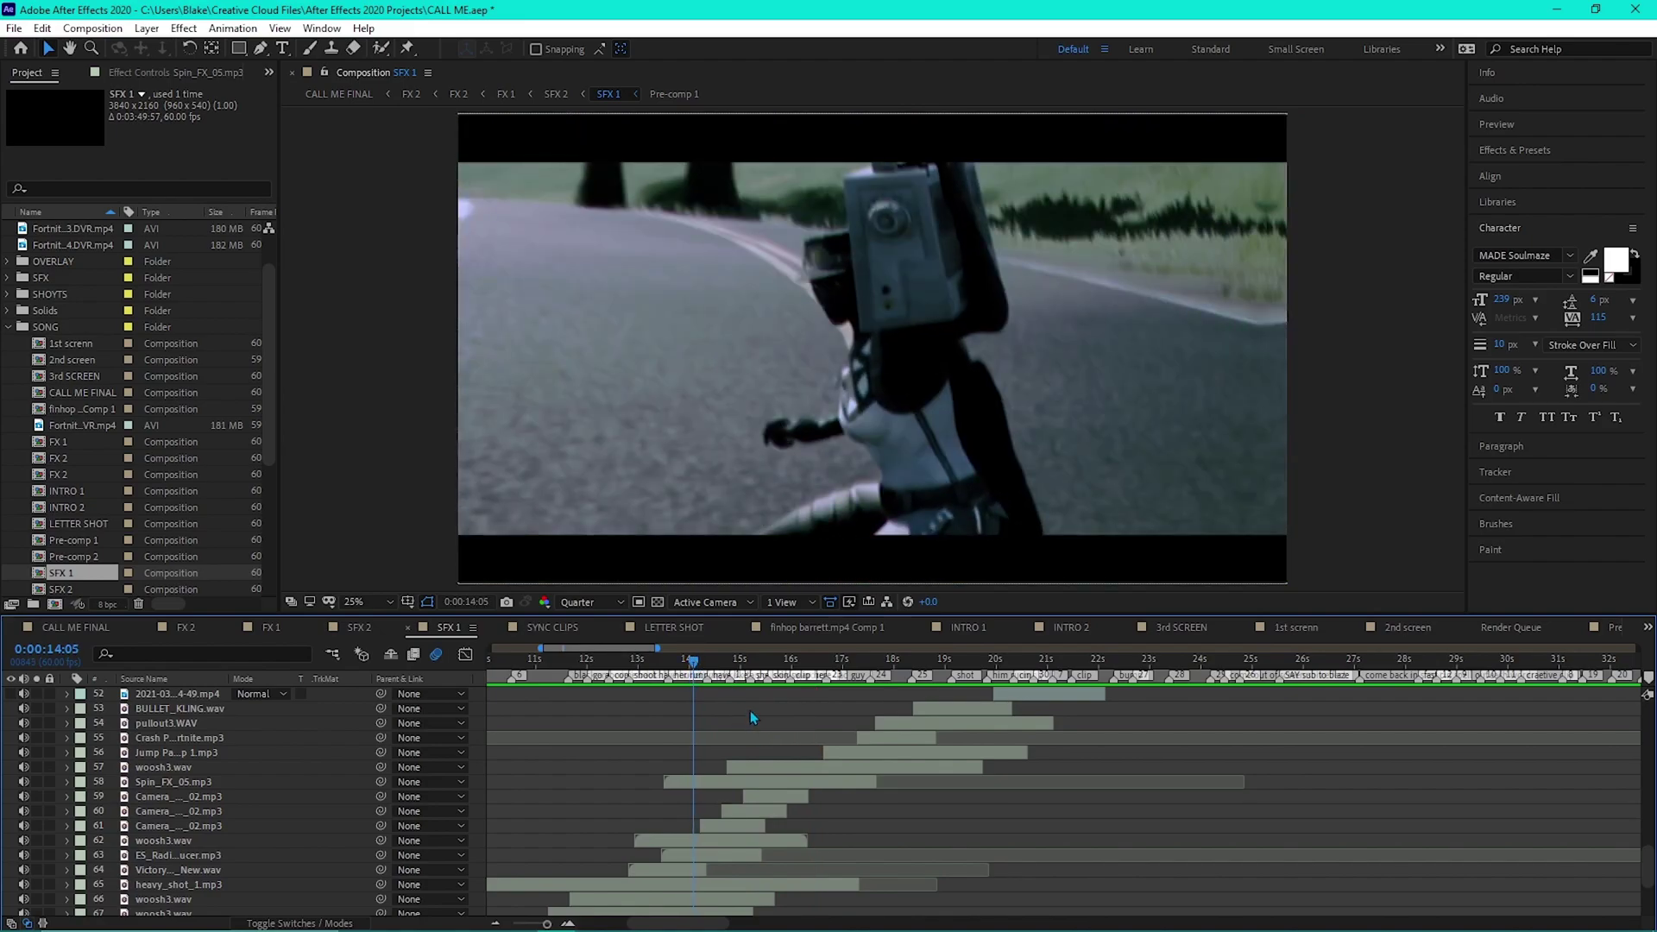
{"action": "left_click", "coordinate": [707, 662]}
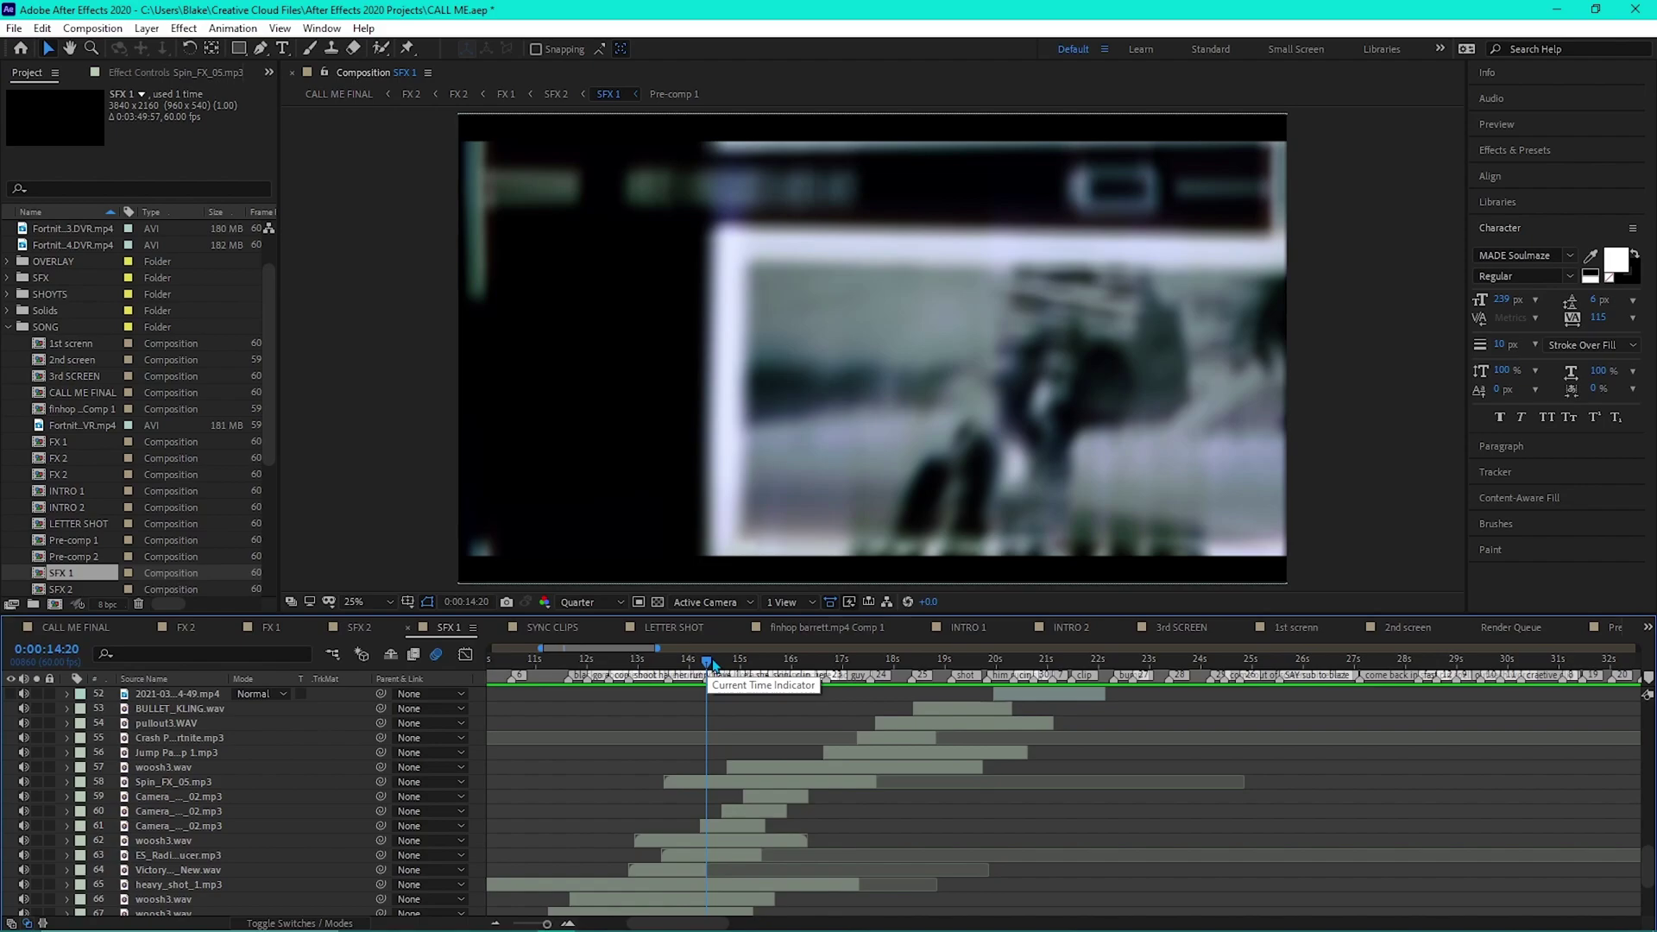
{"action": "left_click_drag", "start_coordinate": [714, 663], "coordinate": [732, 669]}
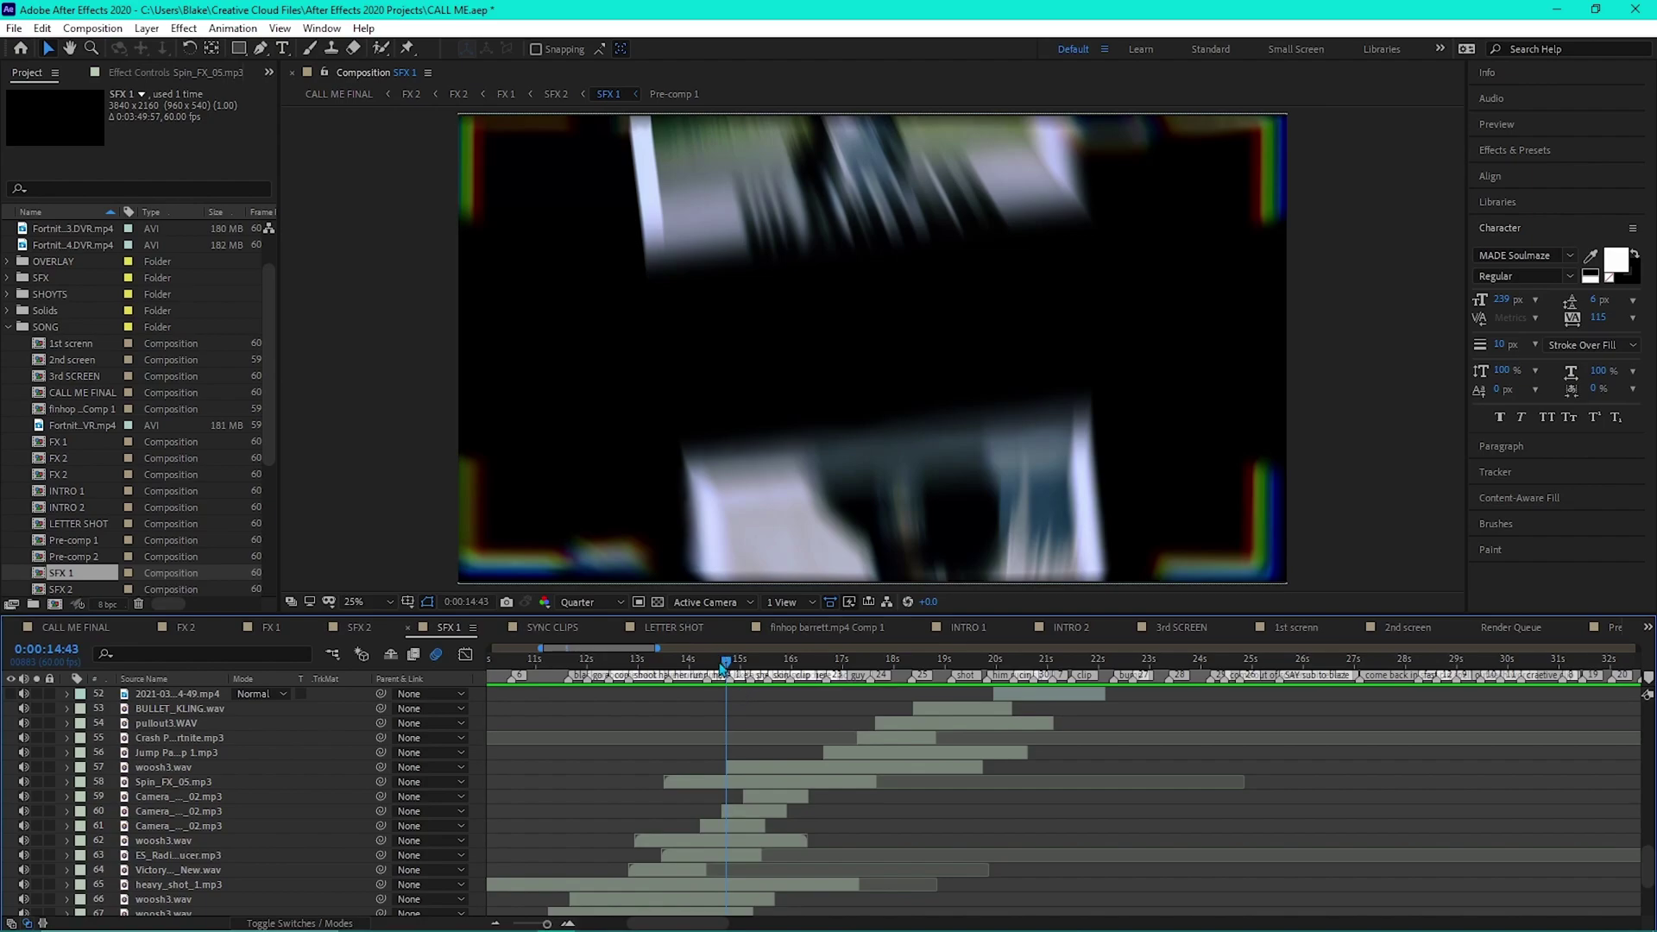
{"action": "left_click_drag", "start_coordinate": [725, 661], "coordinate": [589, 695]}
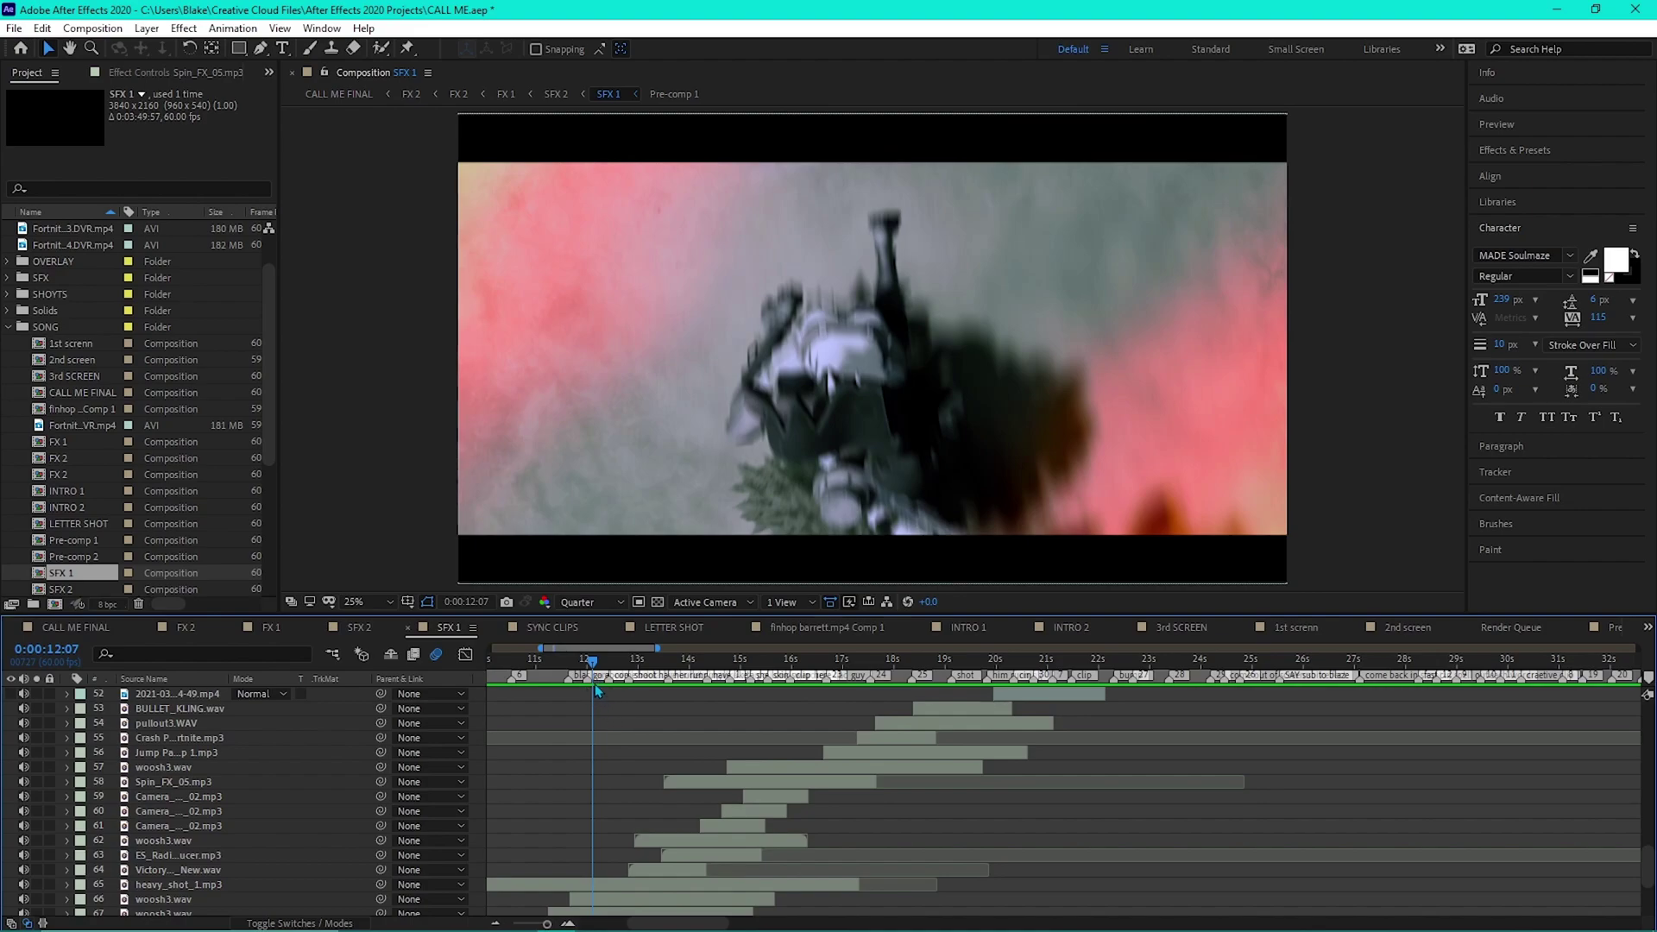
{"action": "left_click_drag", "start_coordinate": [594, 683], "coordinate": [609, 691]}
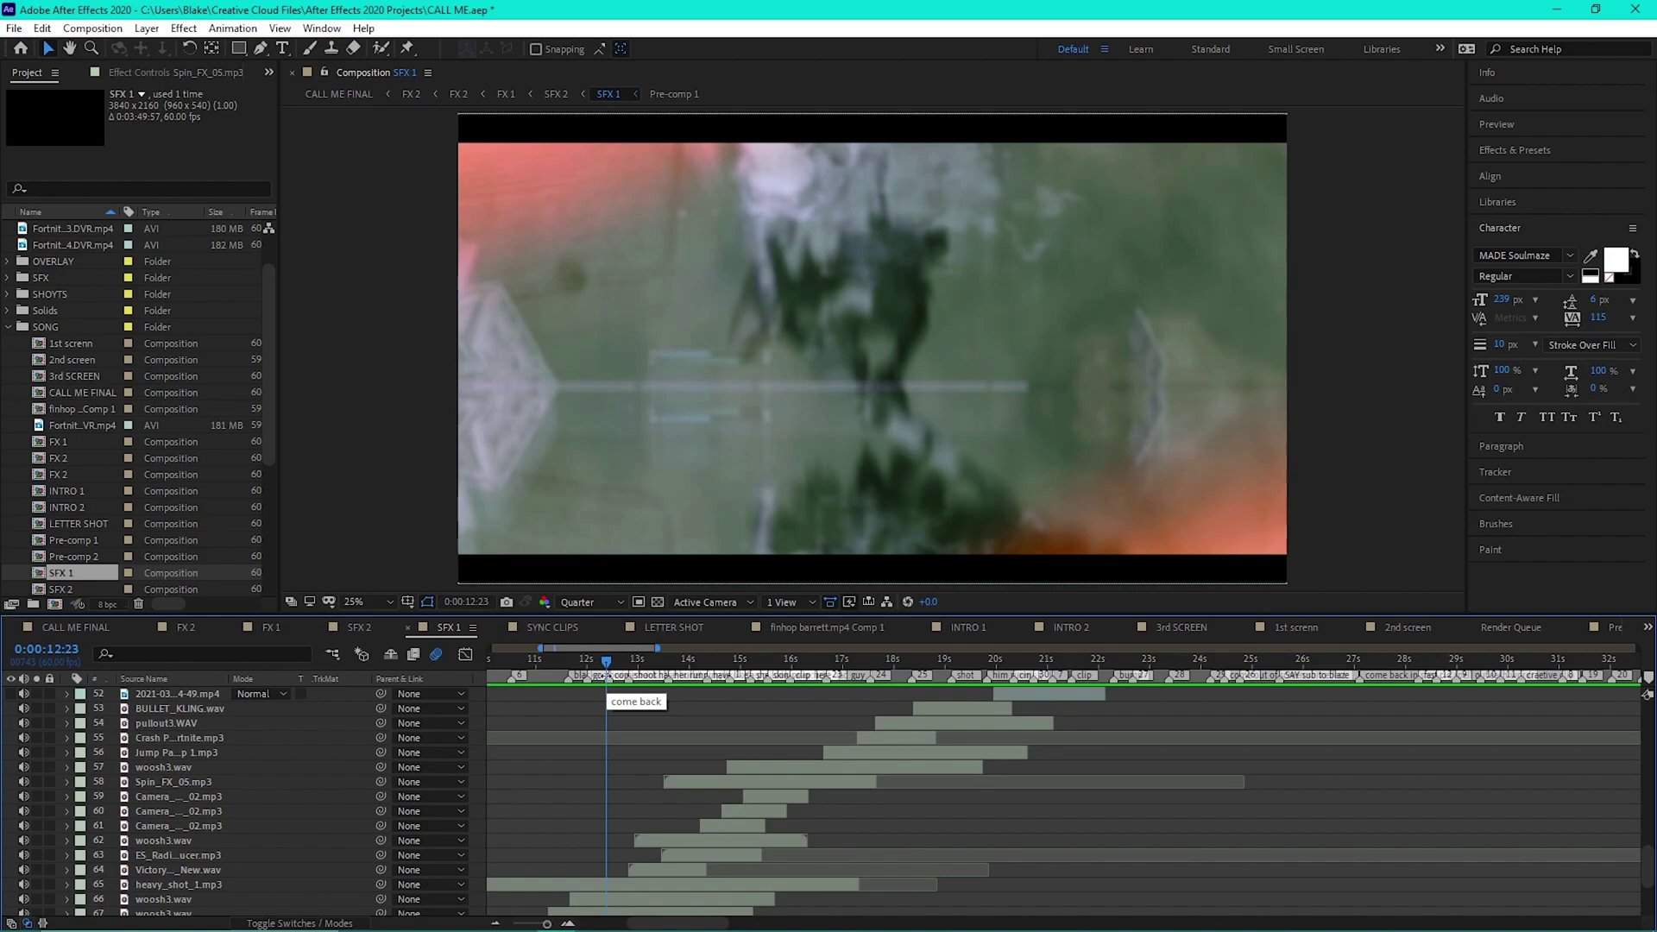
{"action": "left_click_drag", "start_coordinate": [607, 662], "coordinate": [620, 662]}
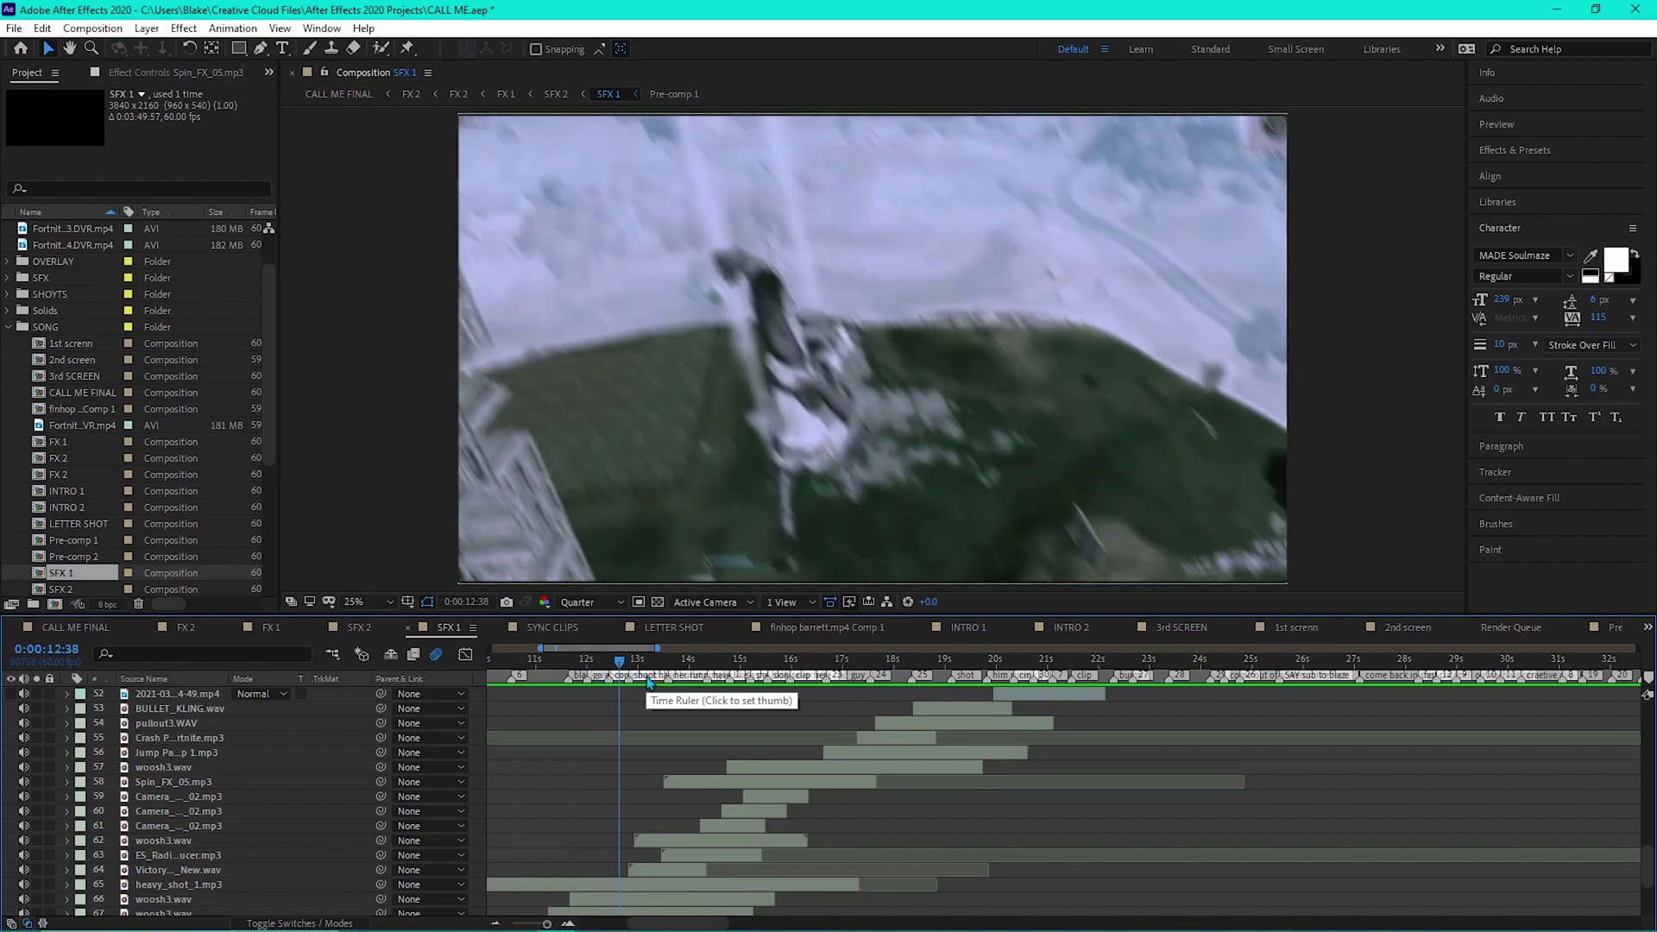
{"action": "left_click_drag", "start_coordinate": [649, 683], "coordinate": [619, 708]}
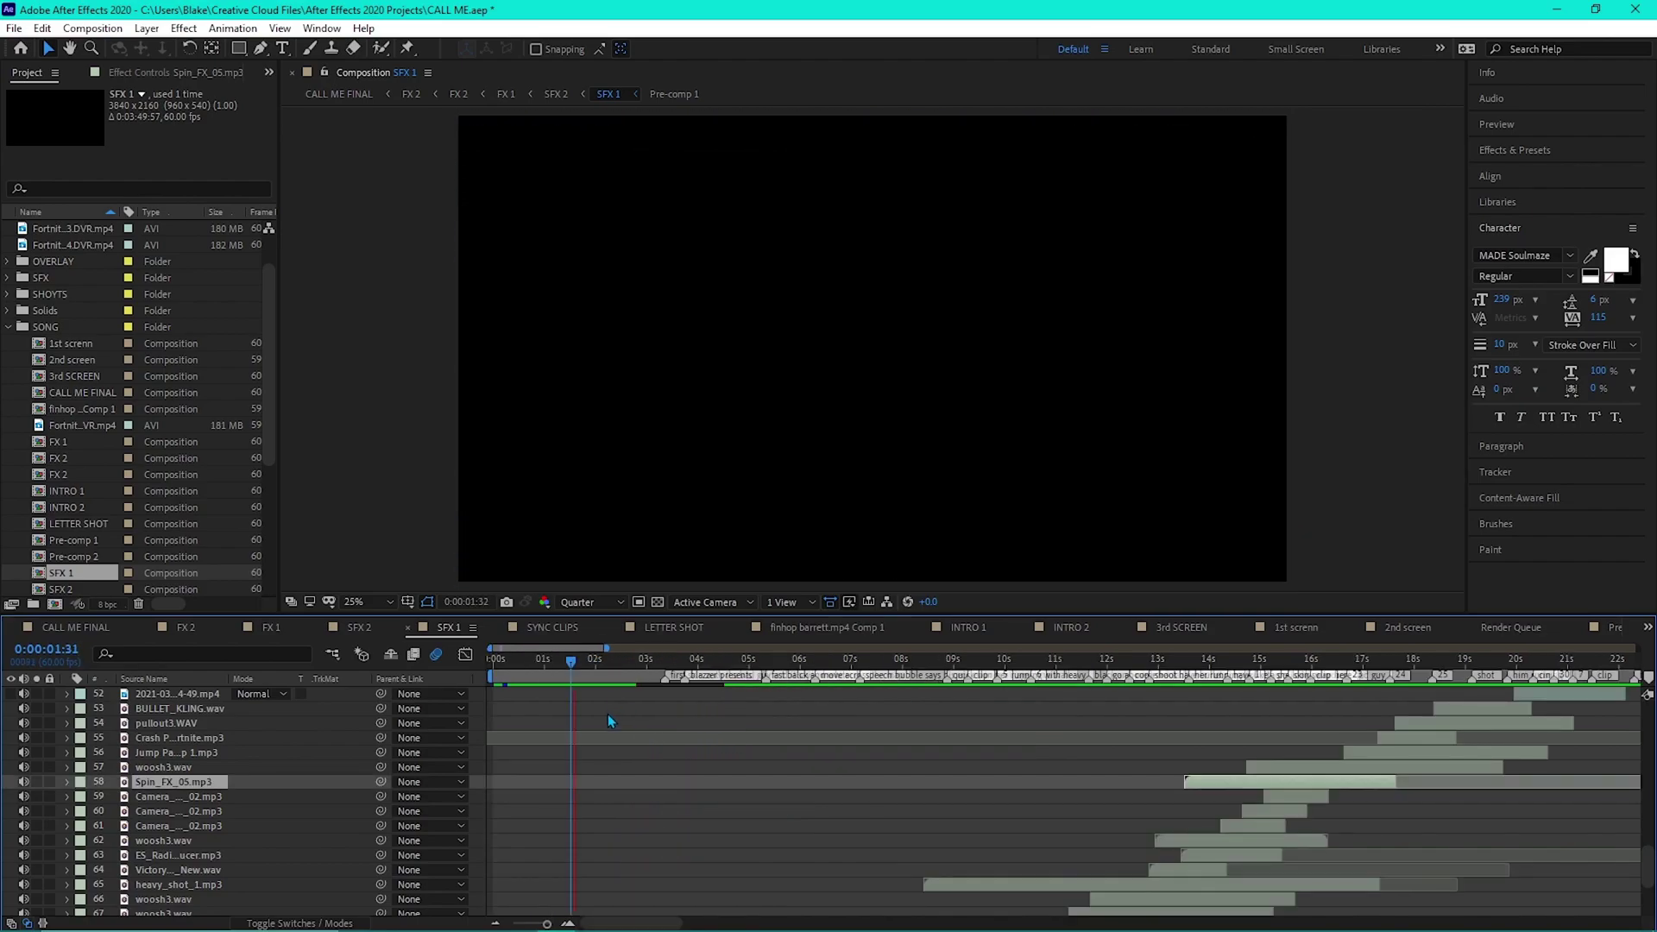
{"action": "key", "text": "space"}
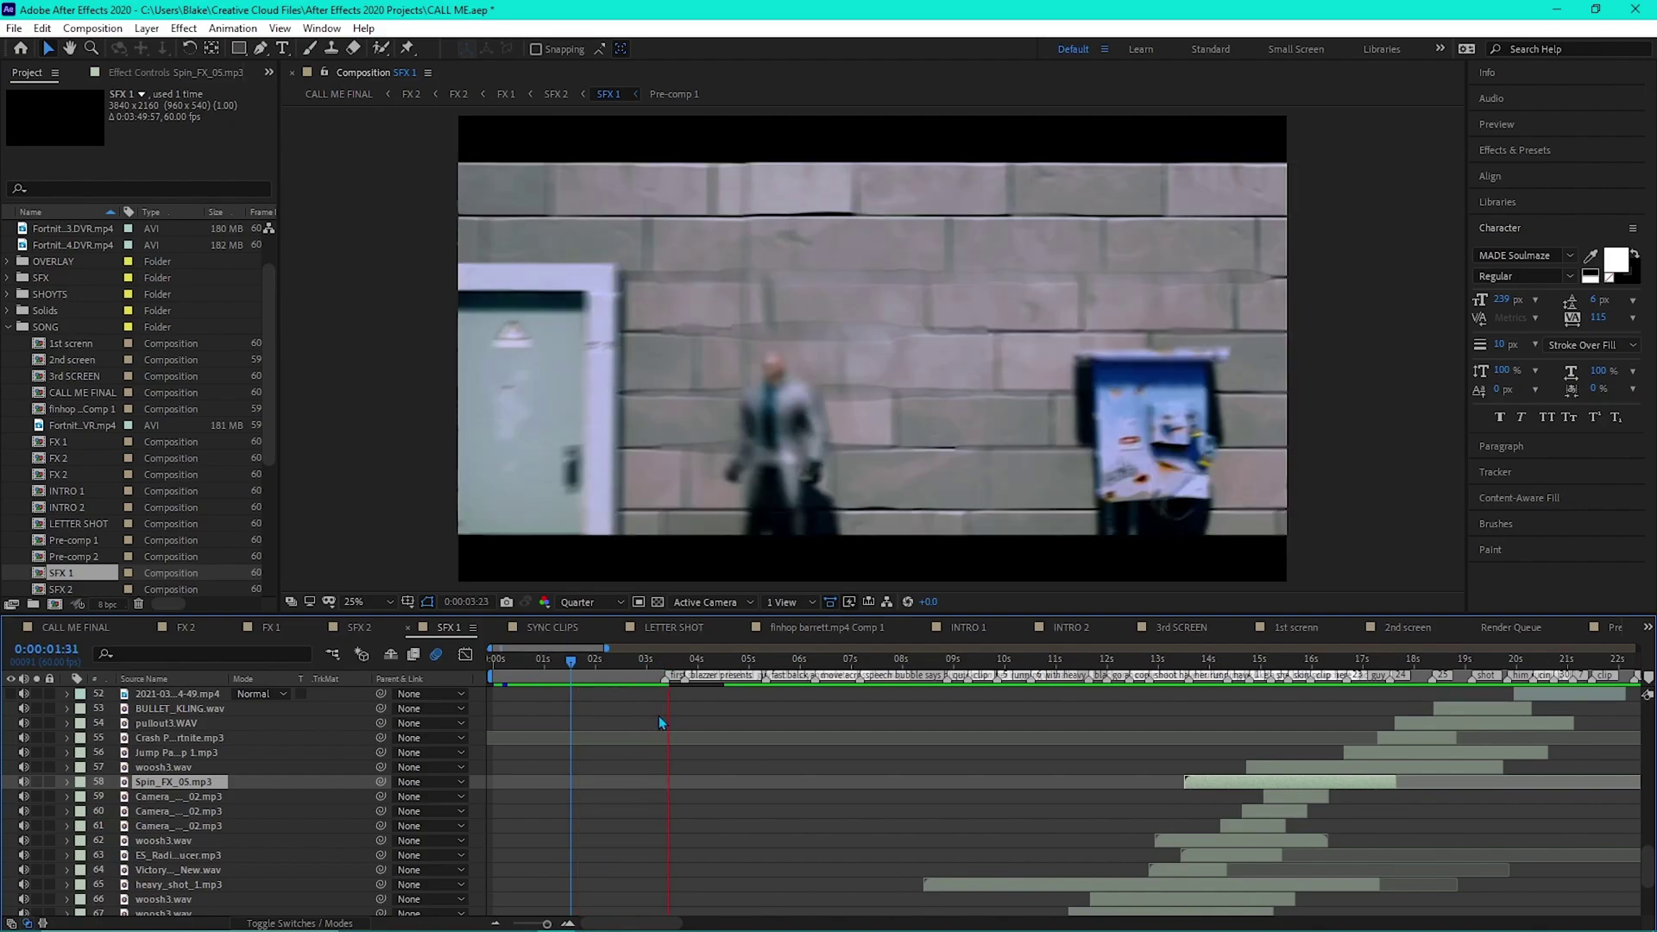
{"action": "key", "text": "space"}
{"action": "left_click_drag", "start_coordinate": [613, 664], "coordinate": [627, 665]}
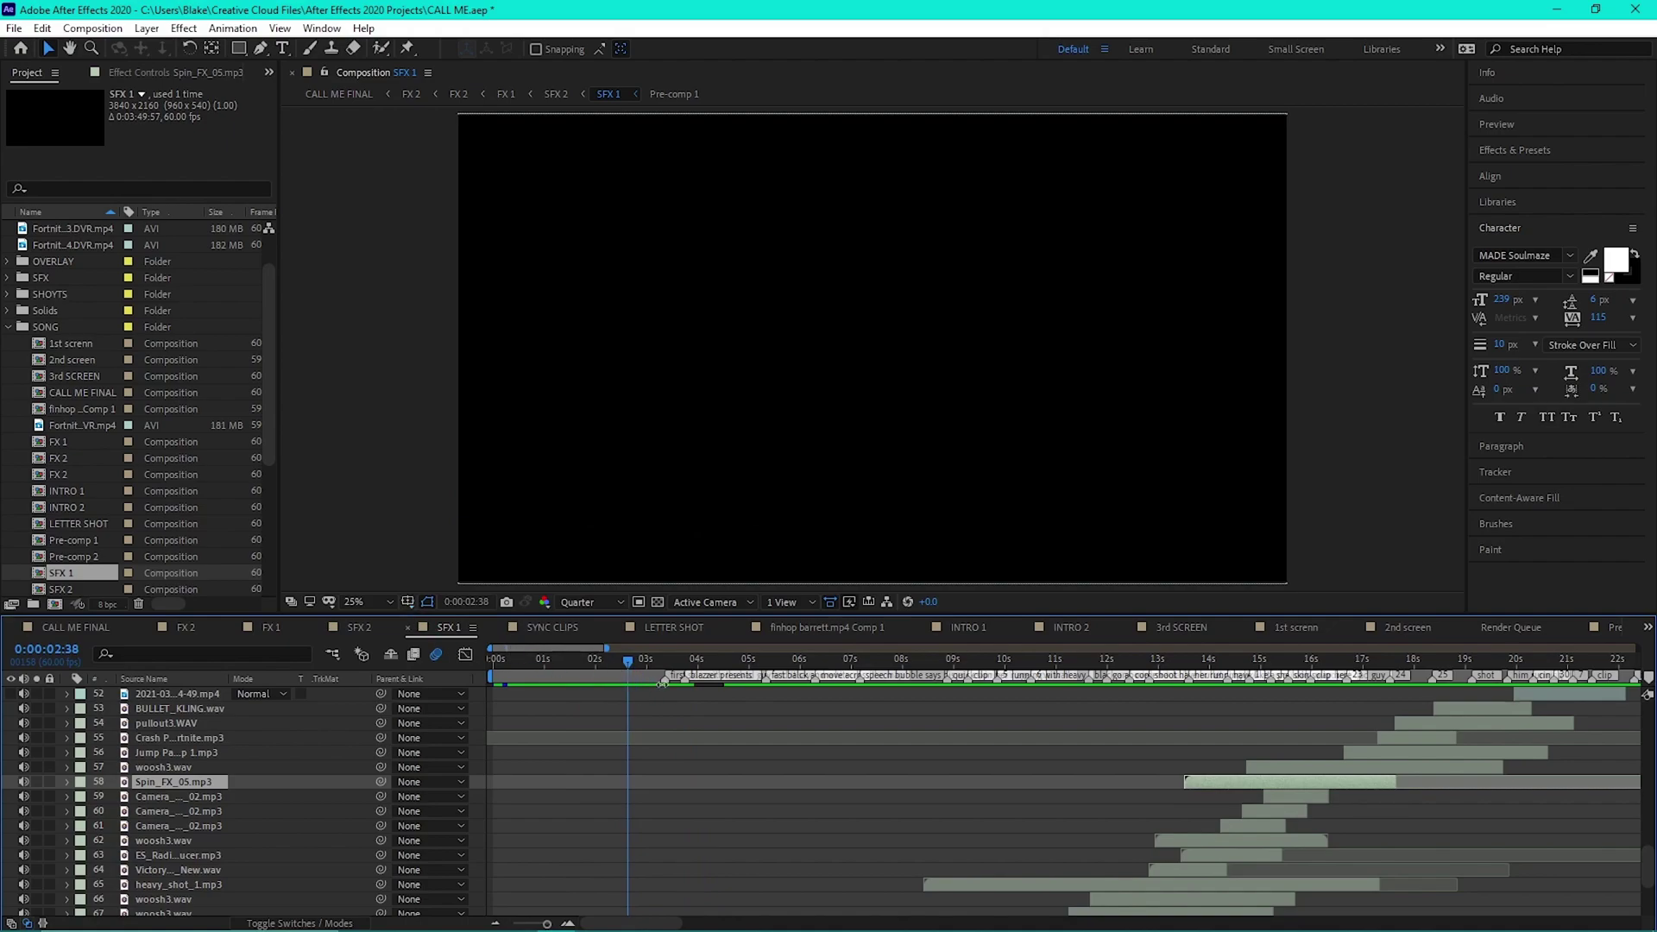
{"action": "left_click_drag", "start_coordinate": [638, 649], "coordinate": [648, 711]}
{"action": "key", "text": "space"}
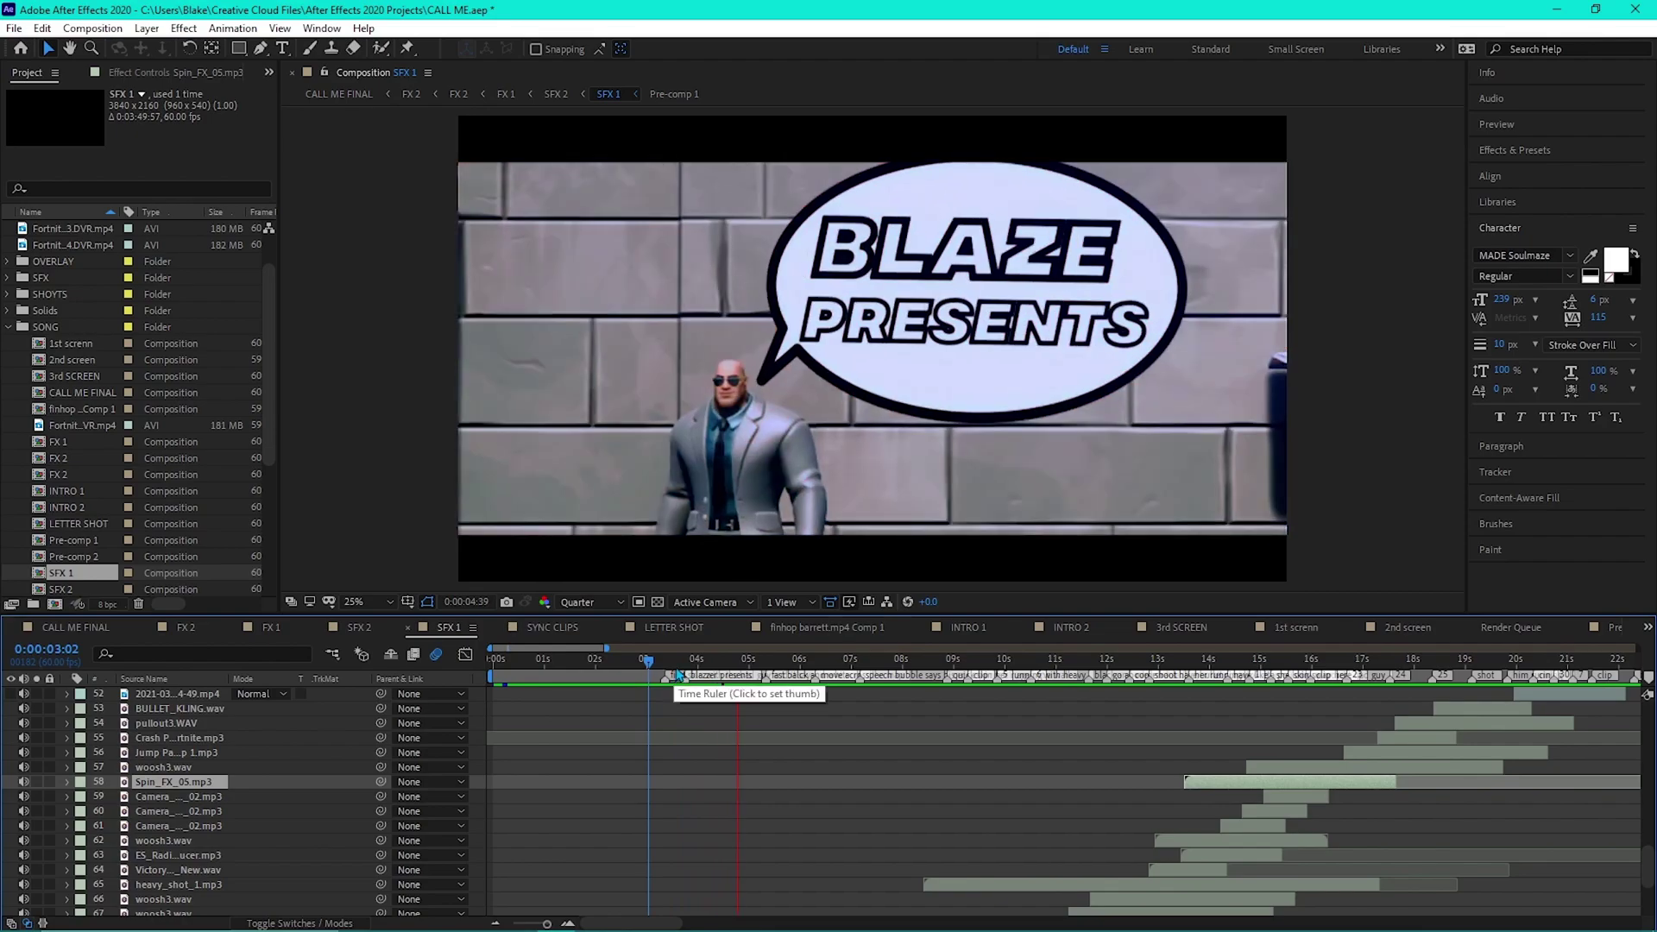
{"action": "left_click_drag", "start_coordinate": [656, 688], "coordinate": [820, 718]}
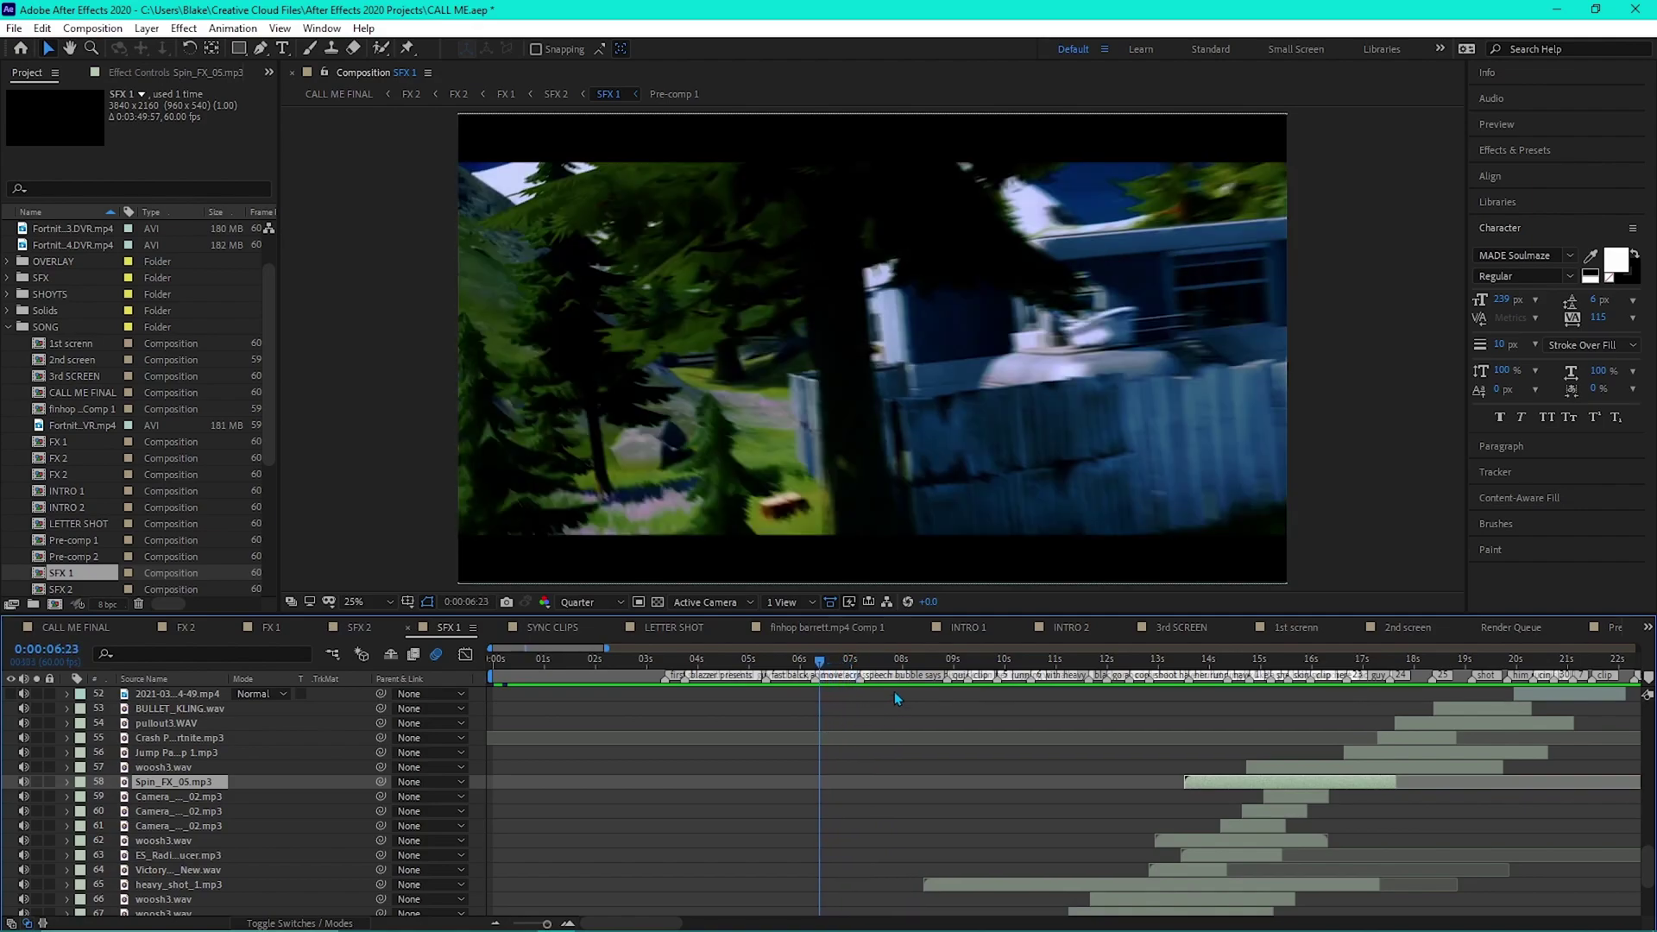
{"action": "left_click_drag", "start_coordinate": [819, 662], "coordinate": [828, 662]}
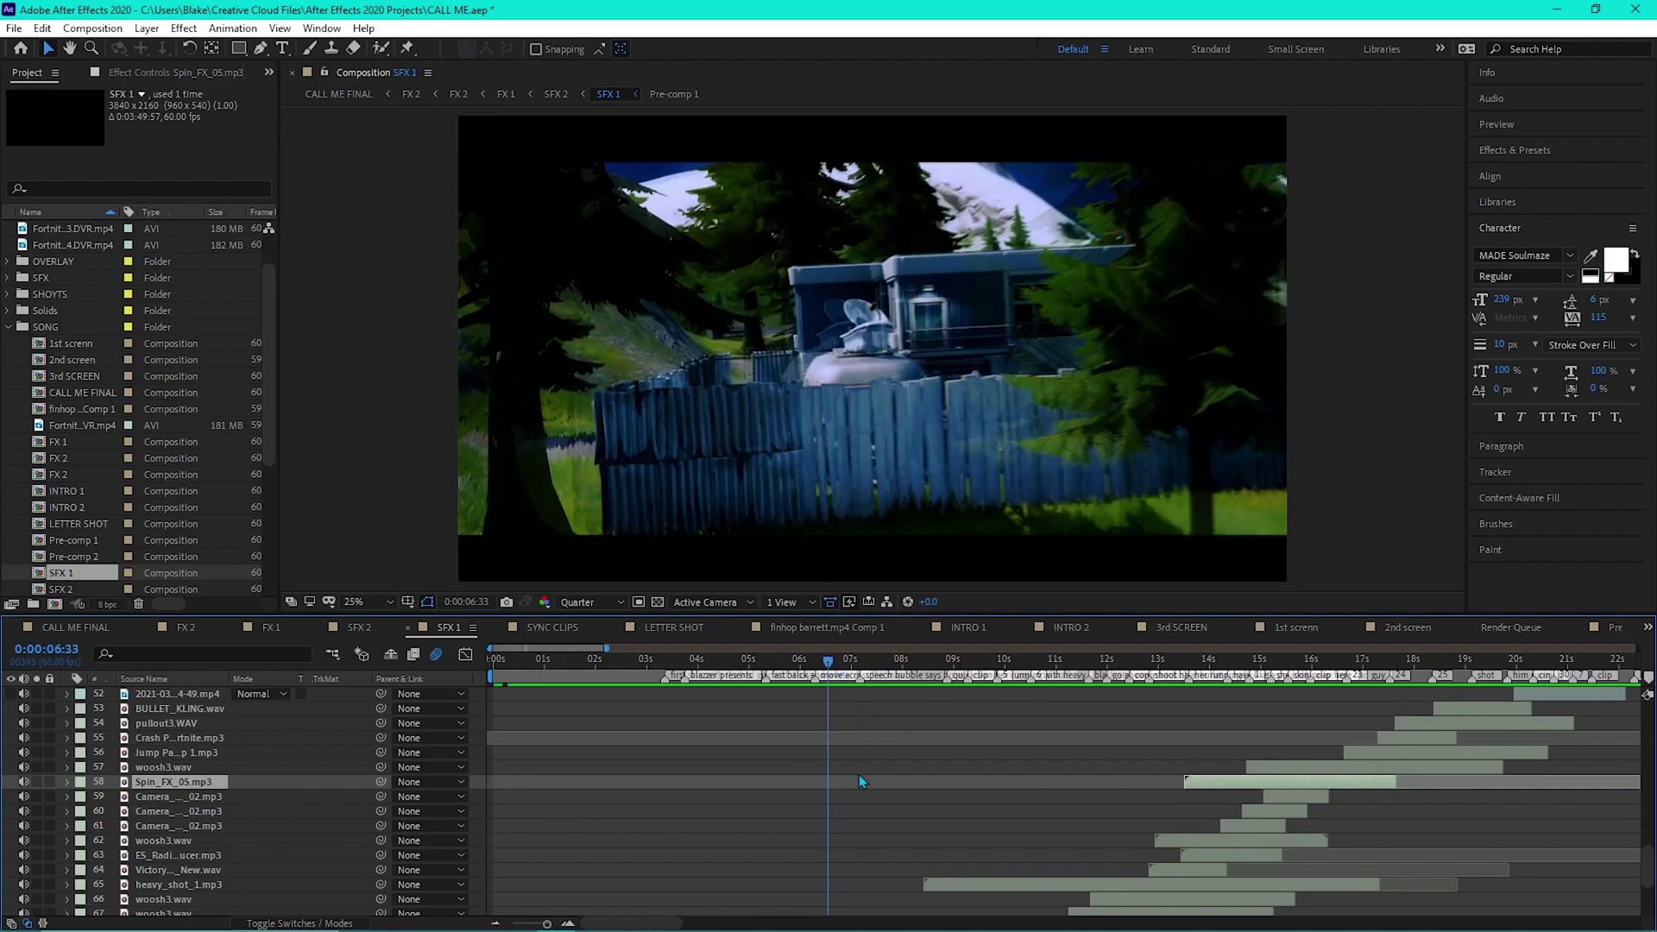
{"action": "key", "text": "space"}
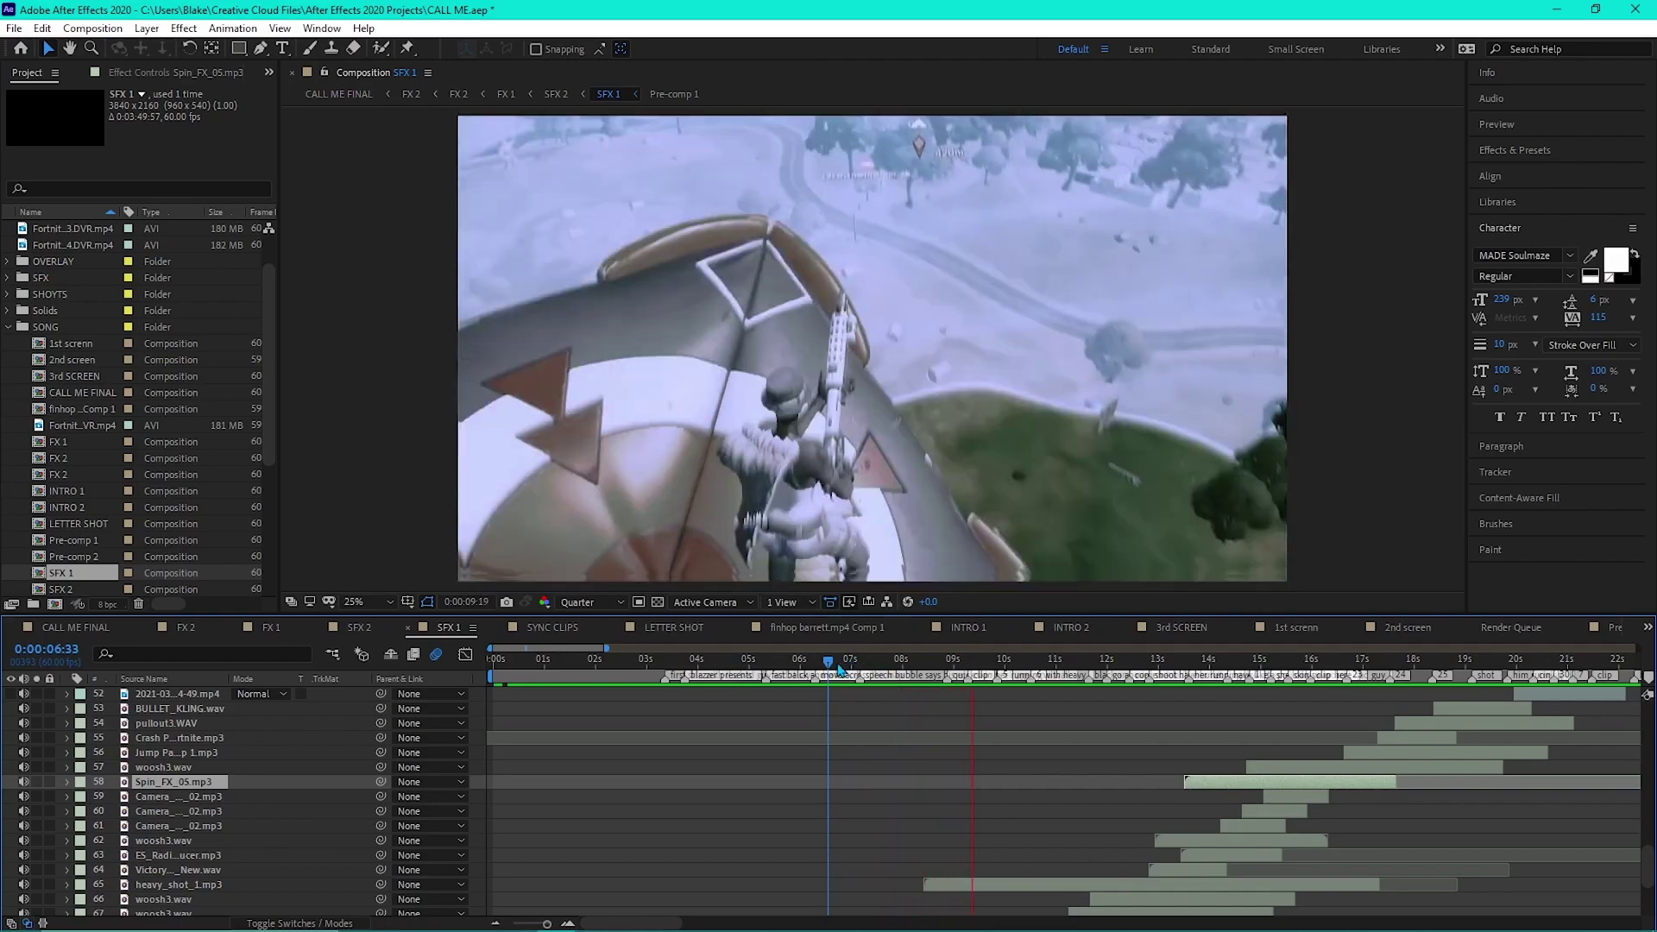
{"action": "left_click", "coordinate": [893, 666]}
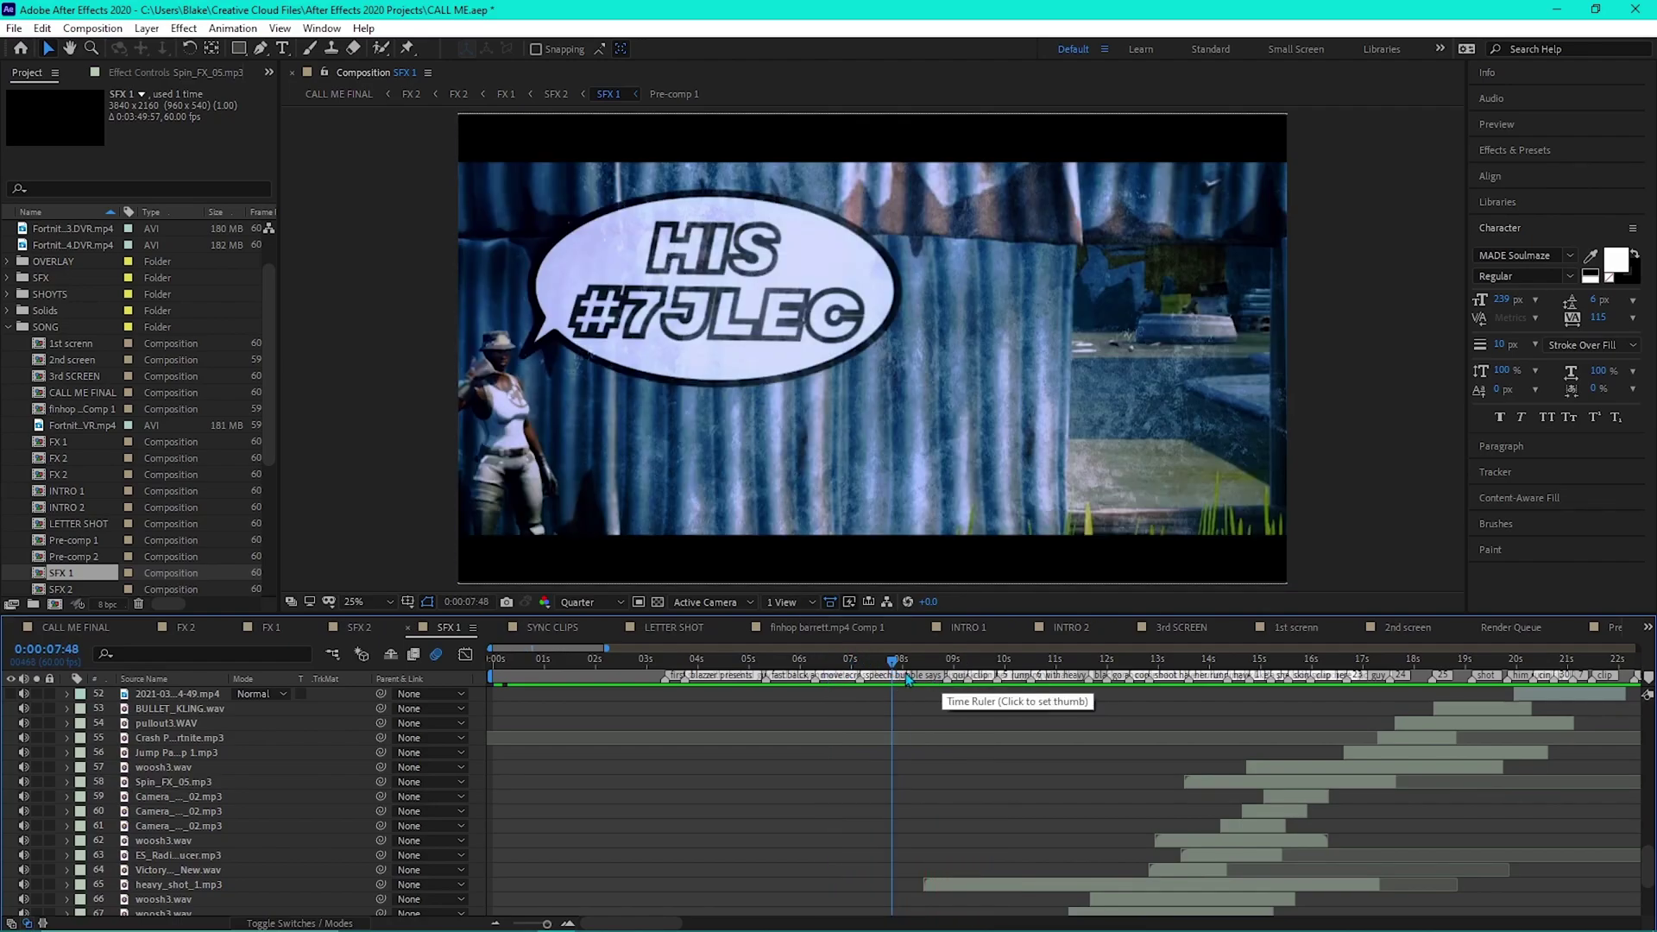
{"action": "left_click_drag", "start_coordinate": [893, 669], "coordinate": [903, 671]}
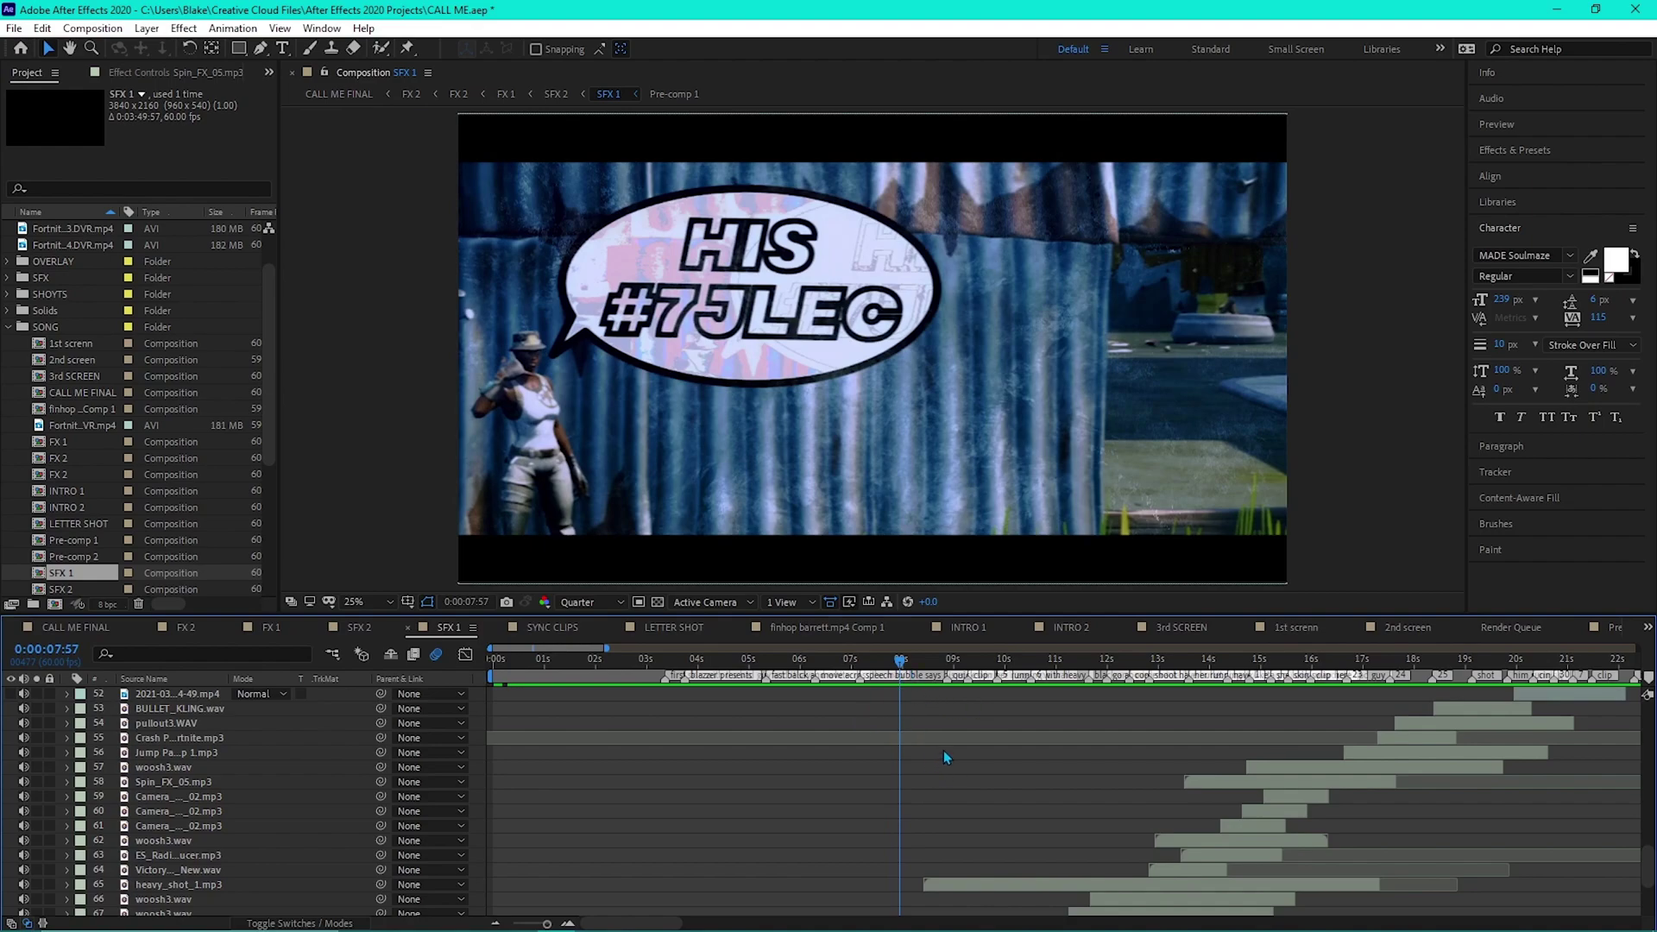
{"action": "scroll", "coordinate": [944, 749], "scroll_direction": "up", "scroll_amount": 10}
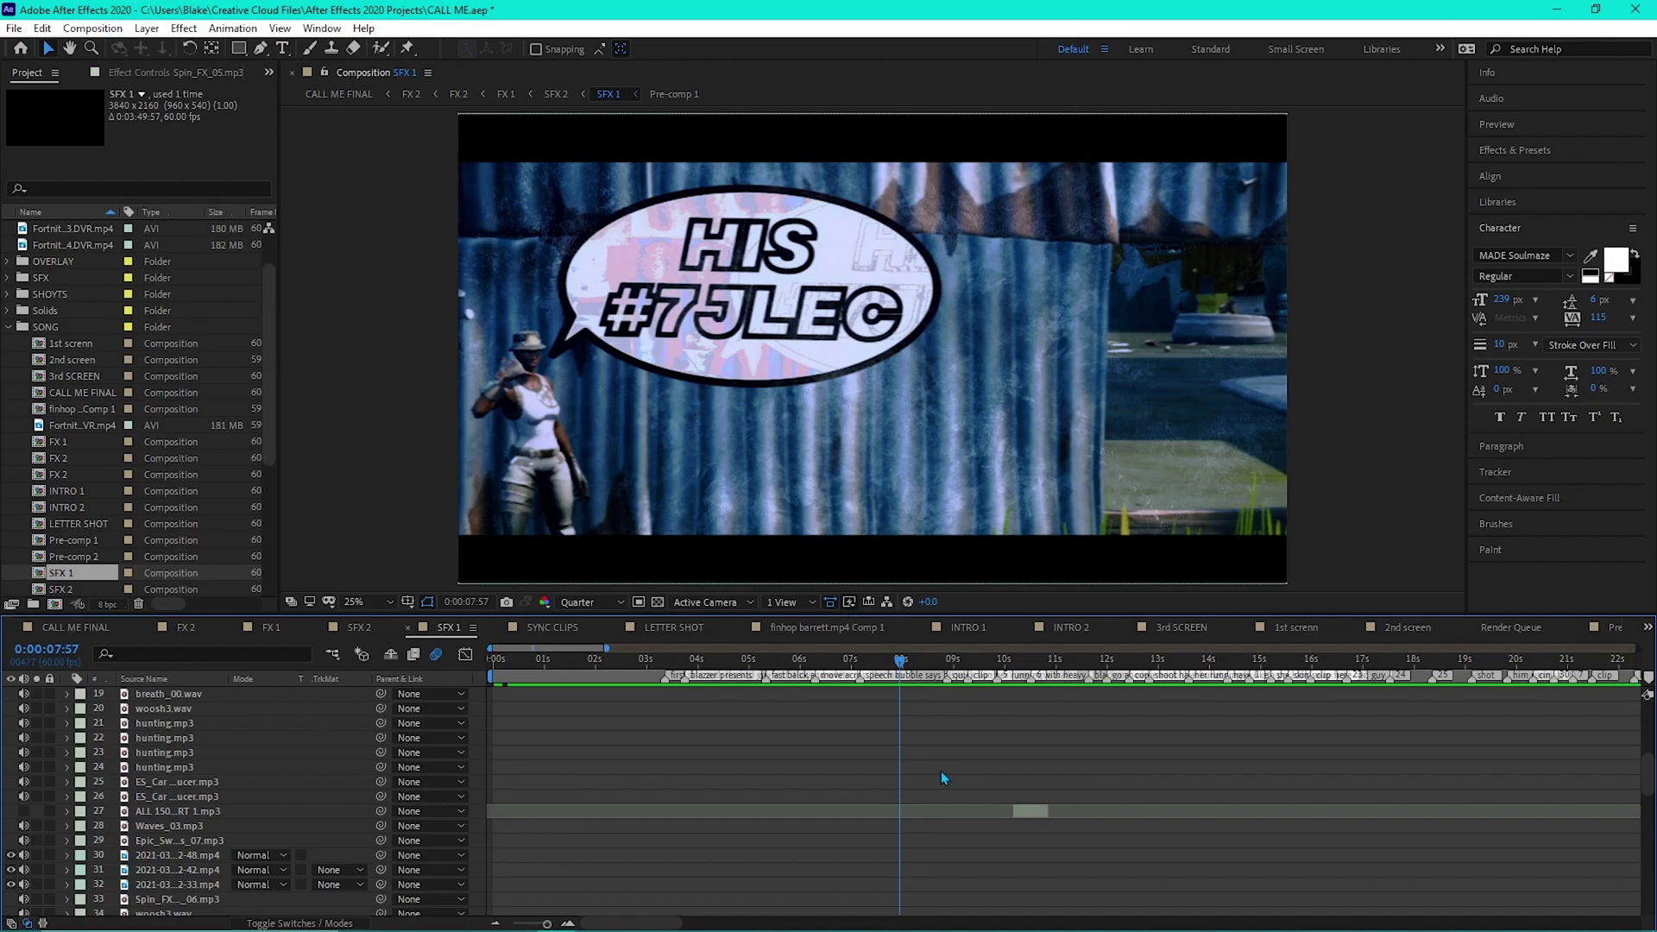
- Scrub the montage, return to the BLAZE PRESENTS frame, and zoom the timeline out
{"action": "scroll", "coordinate": [944, 777], "scroll_direction": "down", "scroll_amount": 11}
{"action": "left_click_drag", "start_coordinate": [901, 661], "coordinate": [1424, 692]}
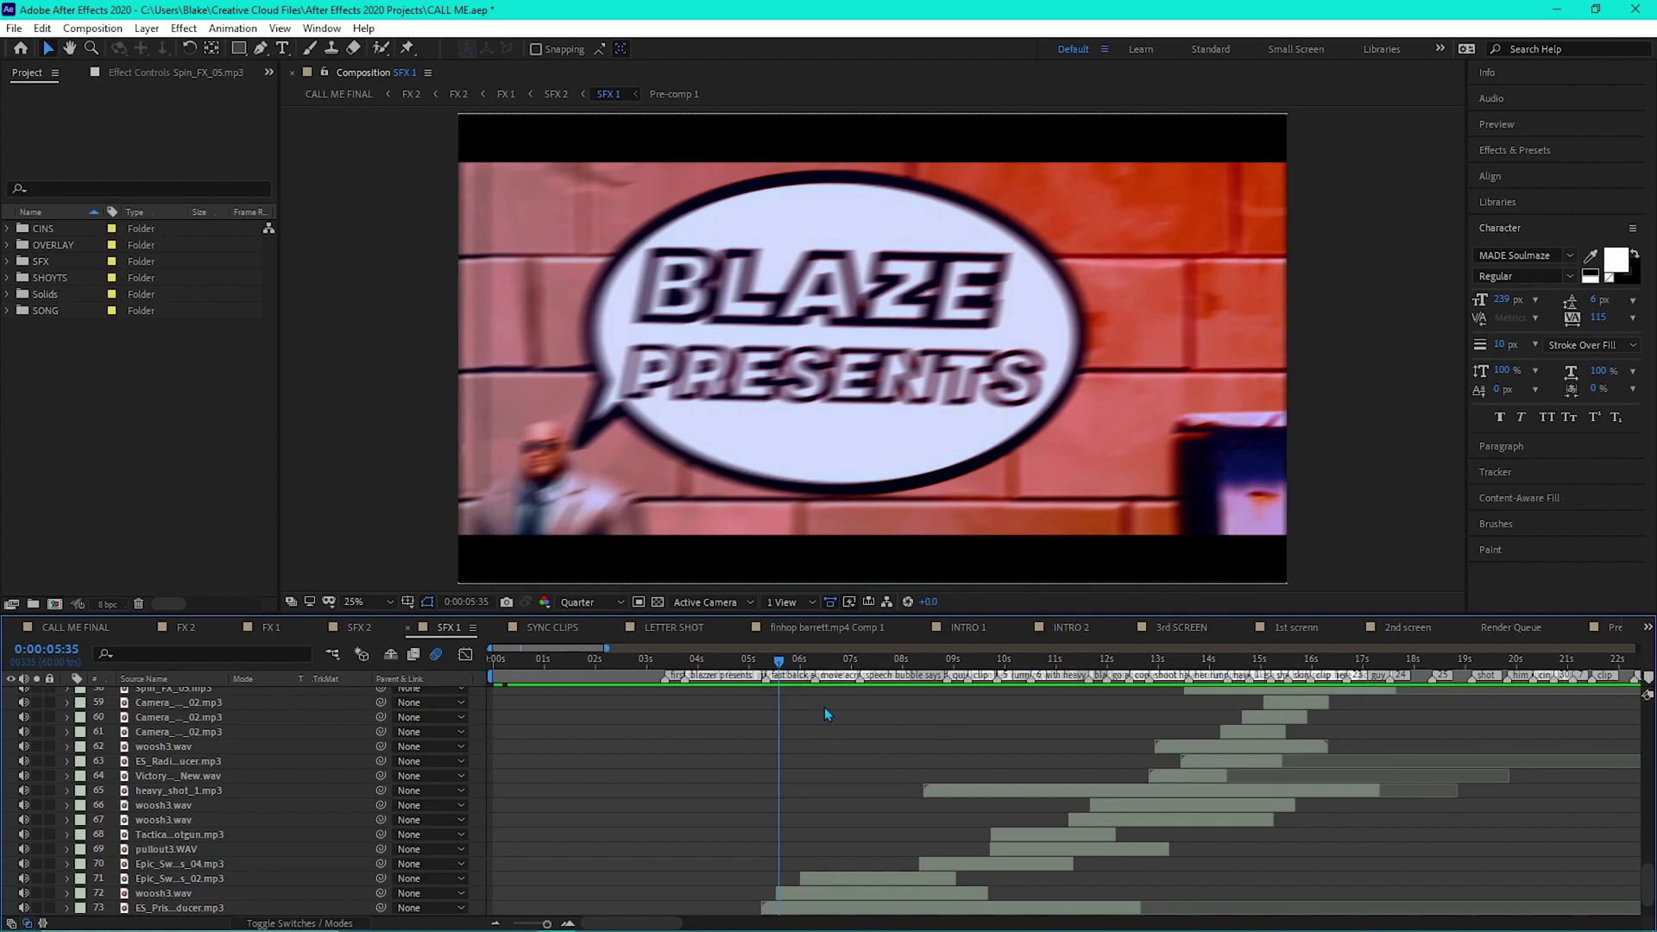
{"action": "left_click_drag", "start_coordinate": [784, 667], "coordinate": [732, 667]}
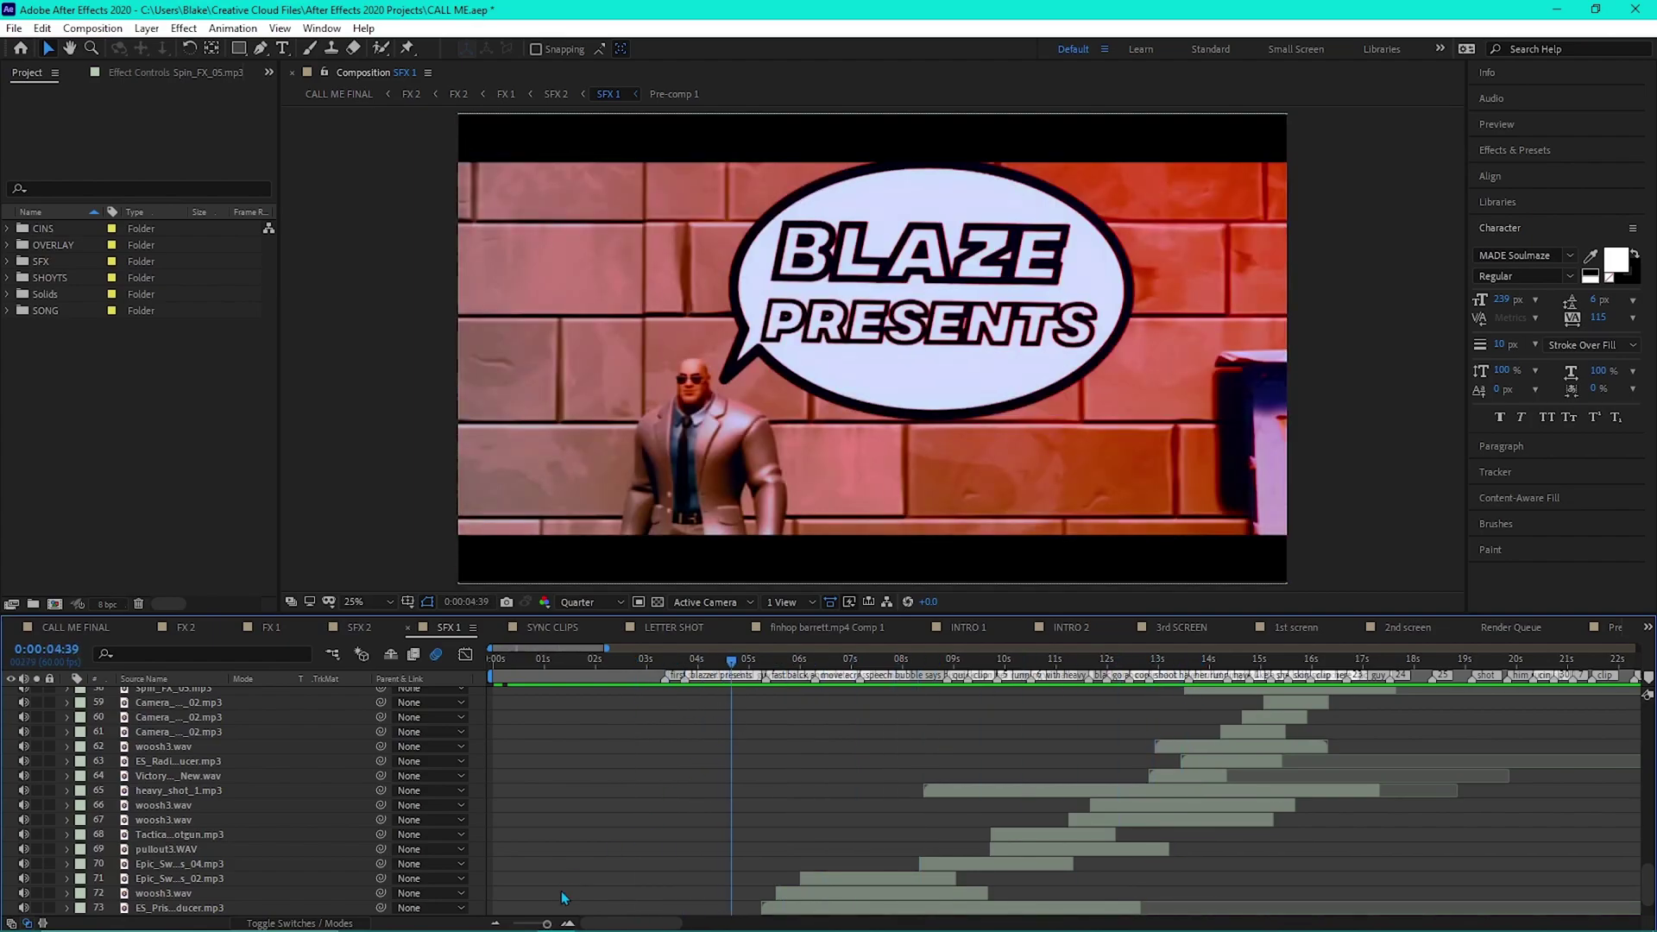
{"action": "left_click_drag", "start_coordinate": [546, 924], "coordinate": [529, 924]}
{"action": "scroll", "coordinate": [775, 789], "scroll_direction": "up", "scroll_amount": 5}
{"action": "scroll", "coordinate": [841, 789], "scroll_direction": "up", "scroll_amount": 4}
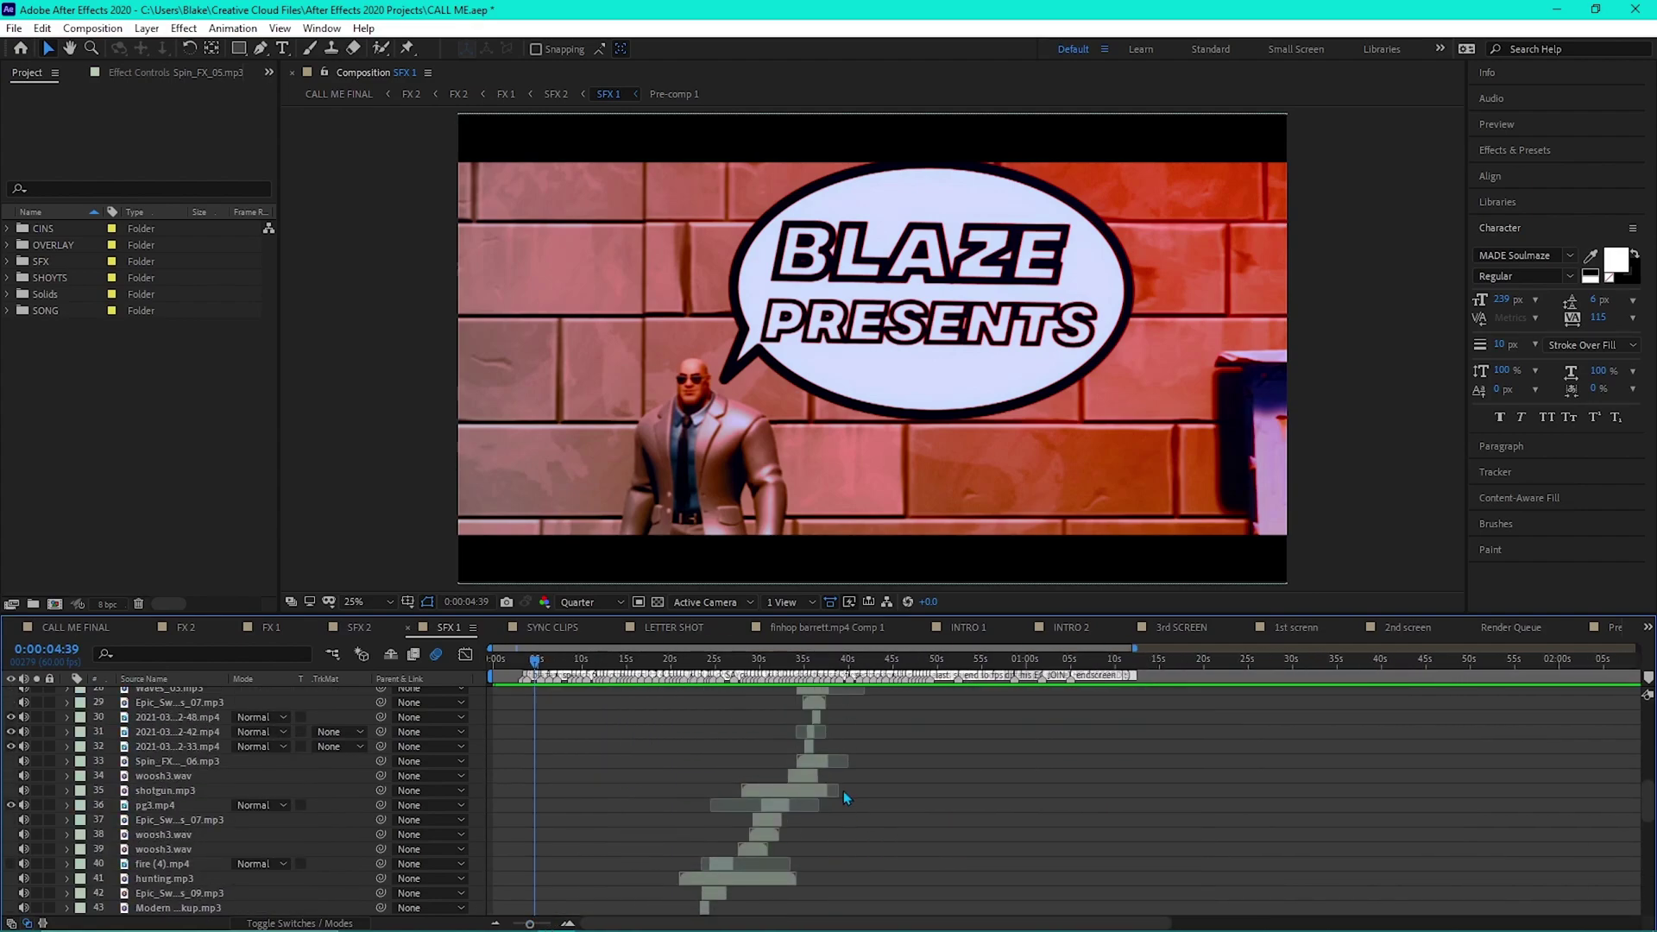
{"action": "scroll", "coordinate": [769, 737], "scroll_direction": "down", "scroll_amount": 1}
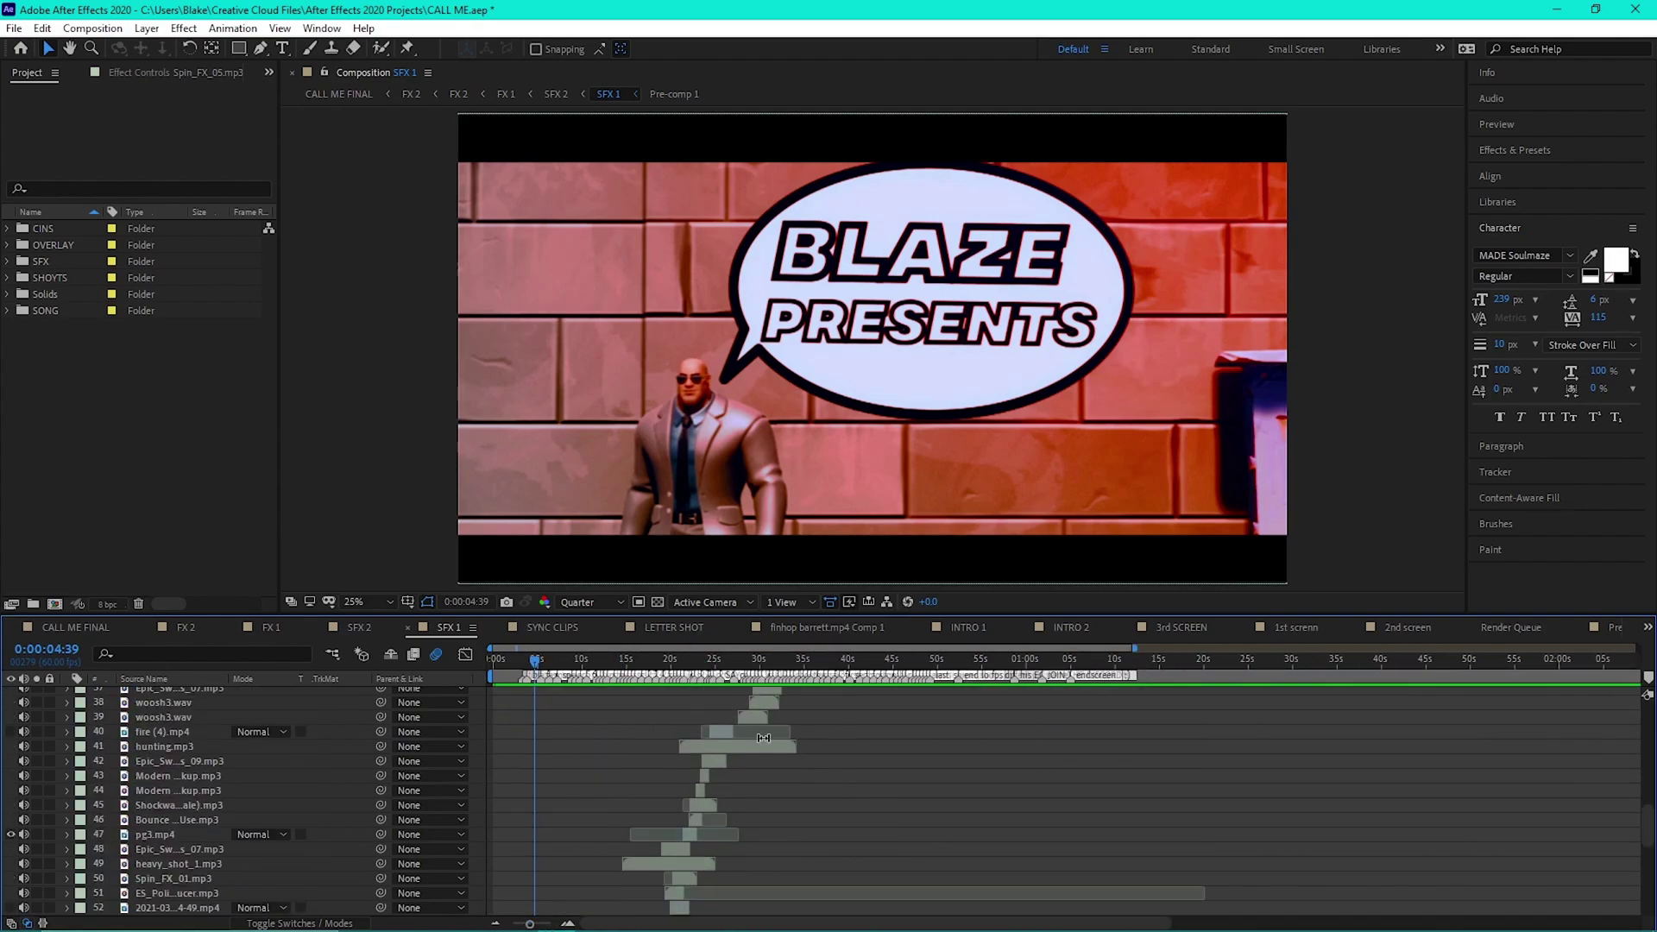
- Preview from about 23 seconds, where the RADAR text appears
{"action": "left_click_drag", "start_coordinate": [709, 661], "coordinate": [751, 693]}
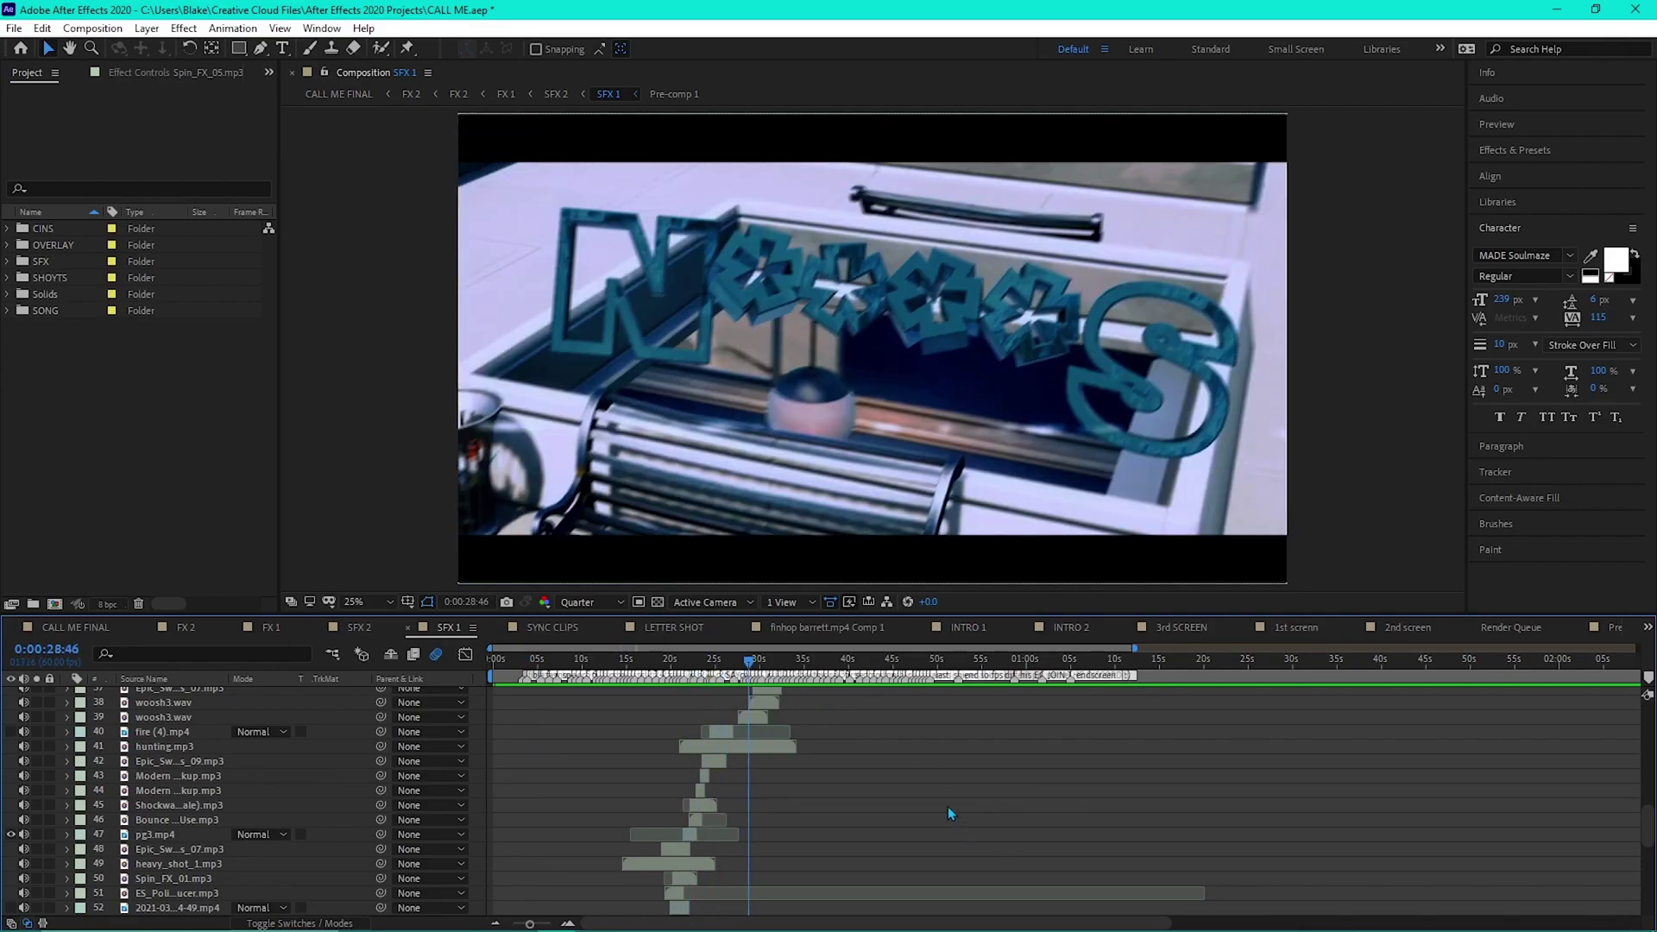
{"action": "scroll", "coordinate": [948, 808], "scroll_direction": "up", "scroll_amount": 2}
{"action": "key", "text": "space"}
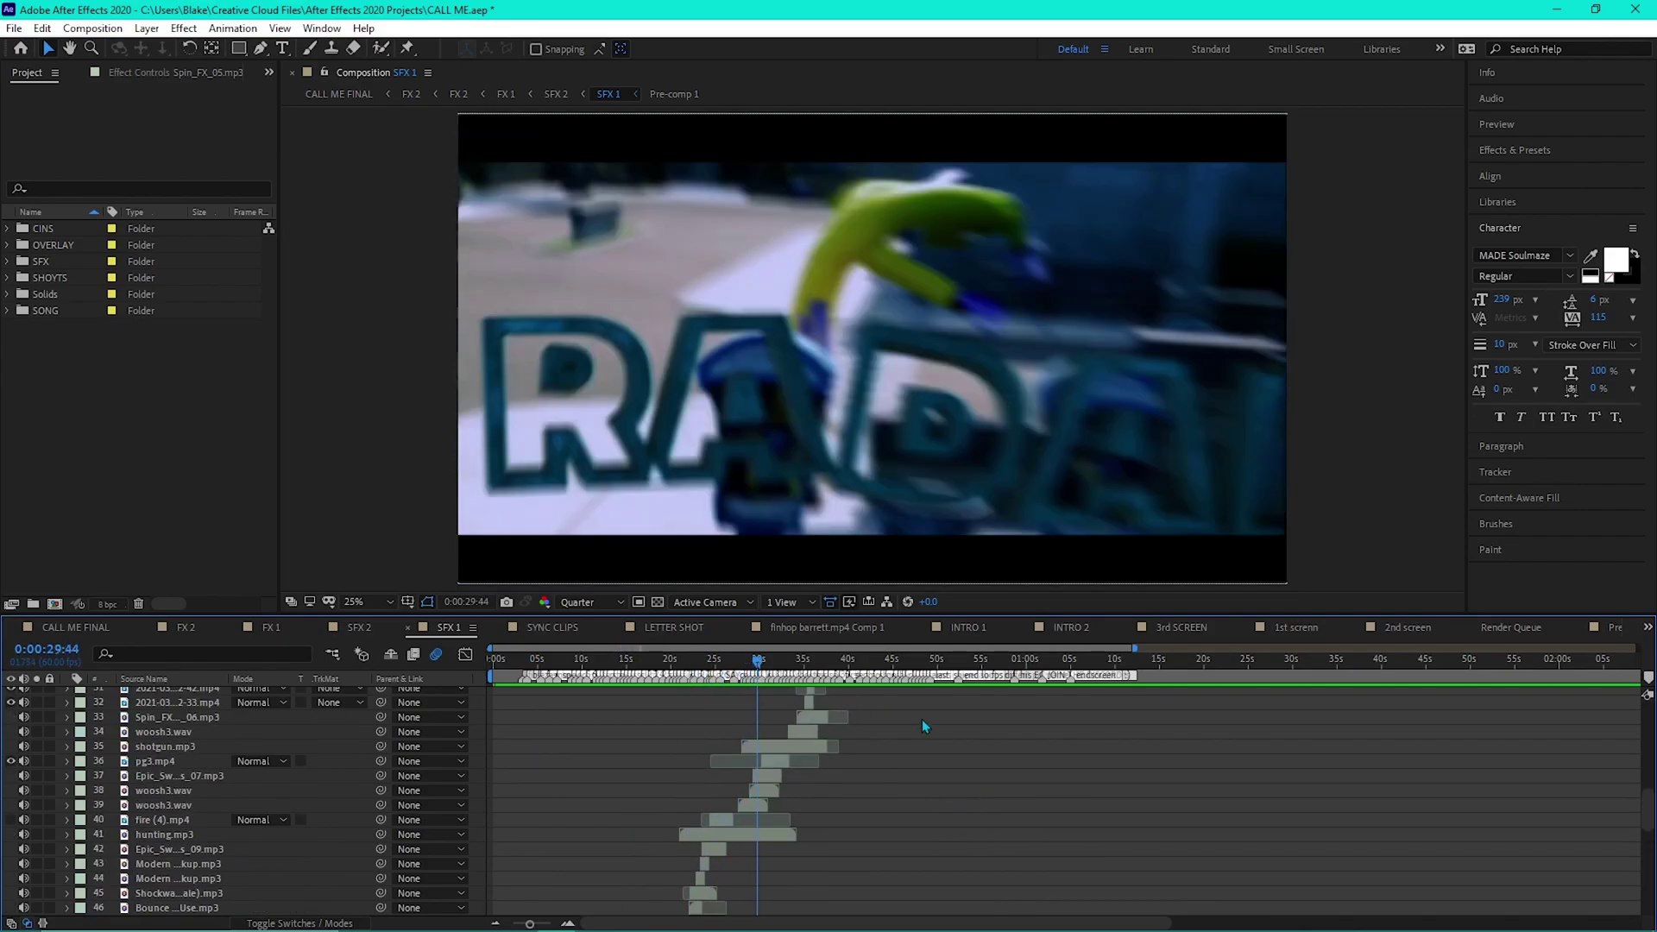
- Move to the black frame at 0:00:50:02, past the footage
{"action": "scroll", "coordinate": [1084, 712], "scroll_direction": "up", "scroll_amount": 8}
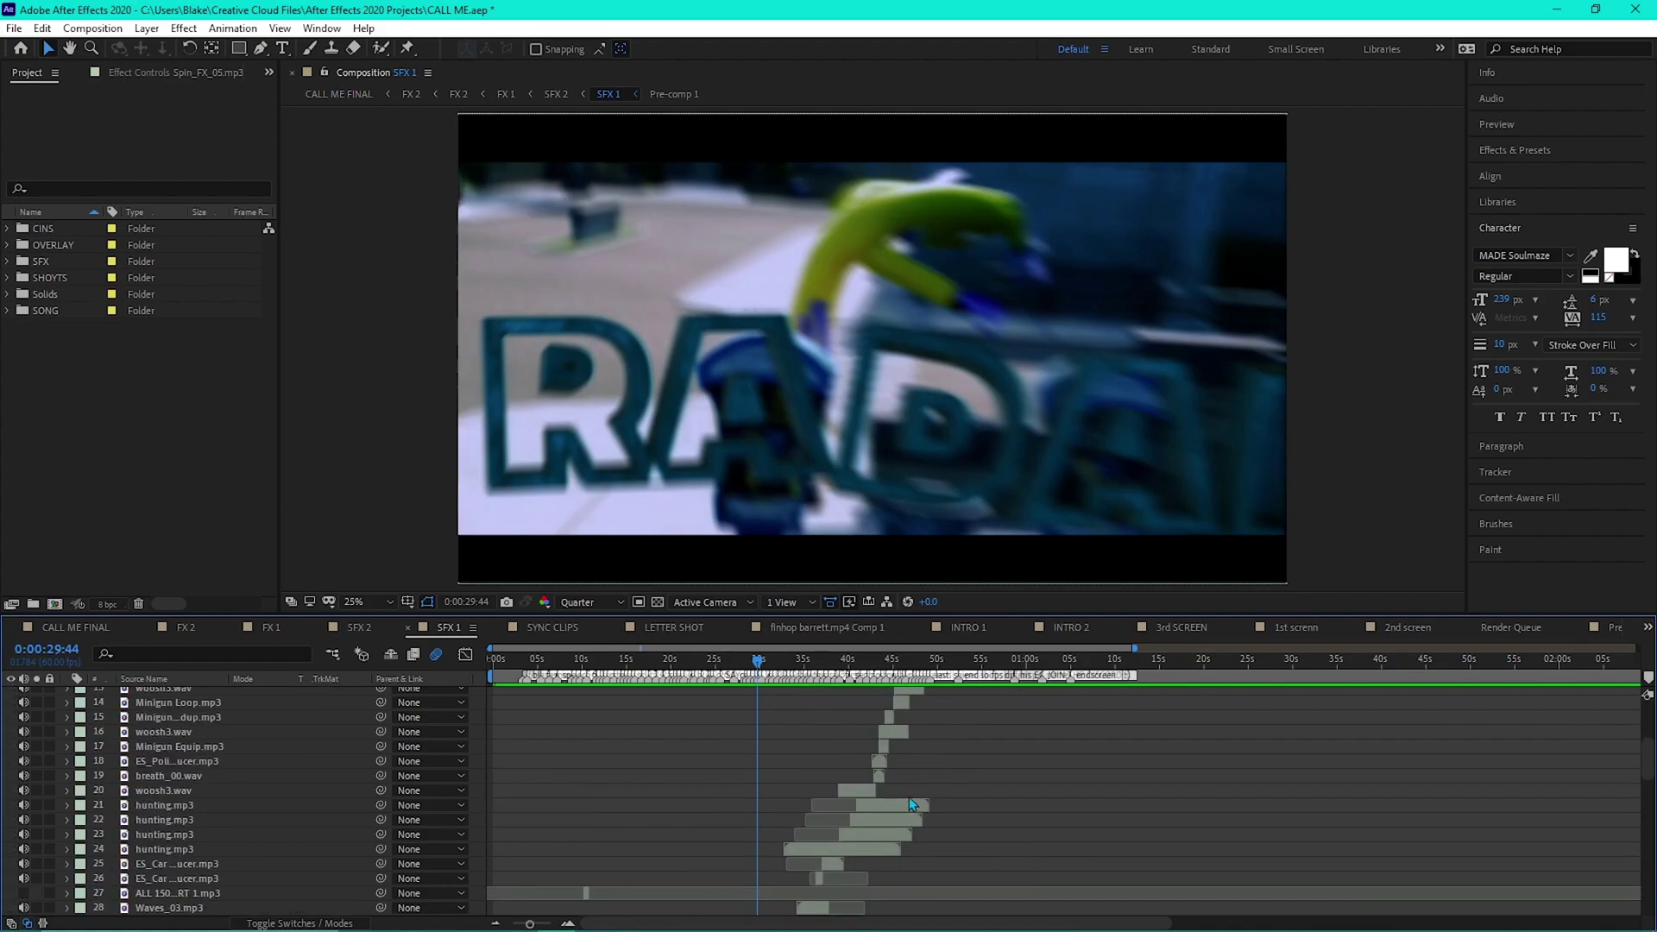
{"action": "scroll", "coordinate": [830, 730], "scroll_direction": "up", "scroll_amount": 2}
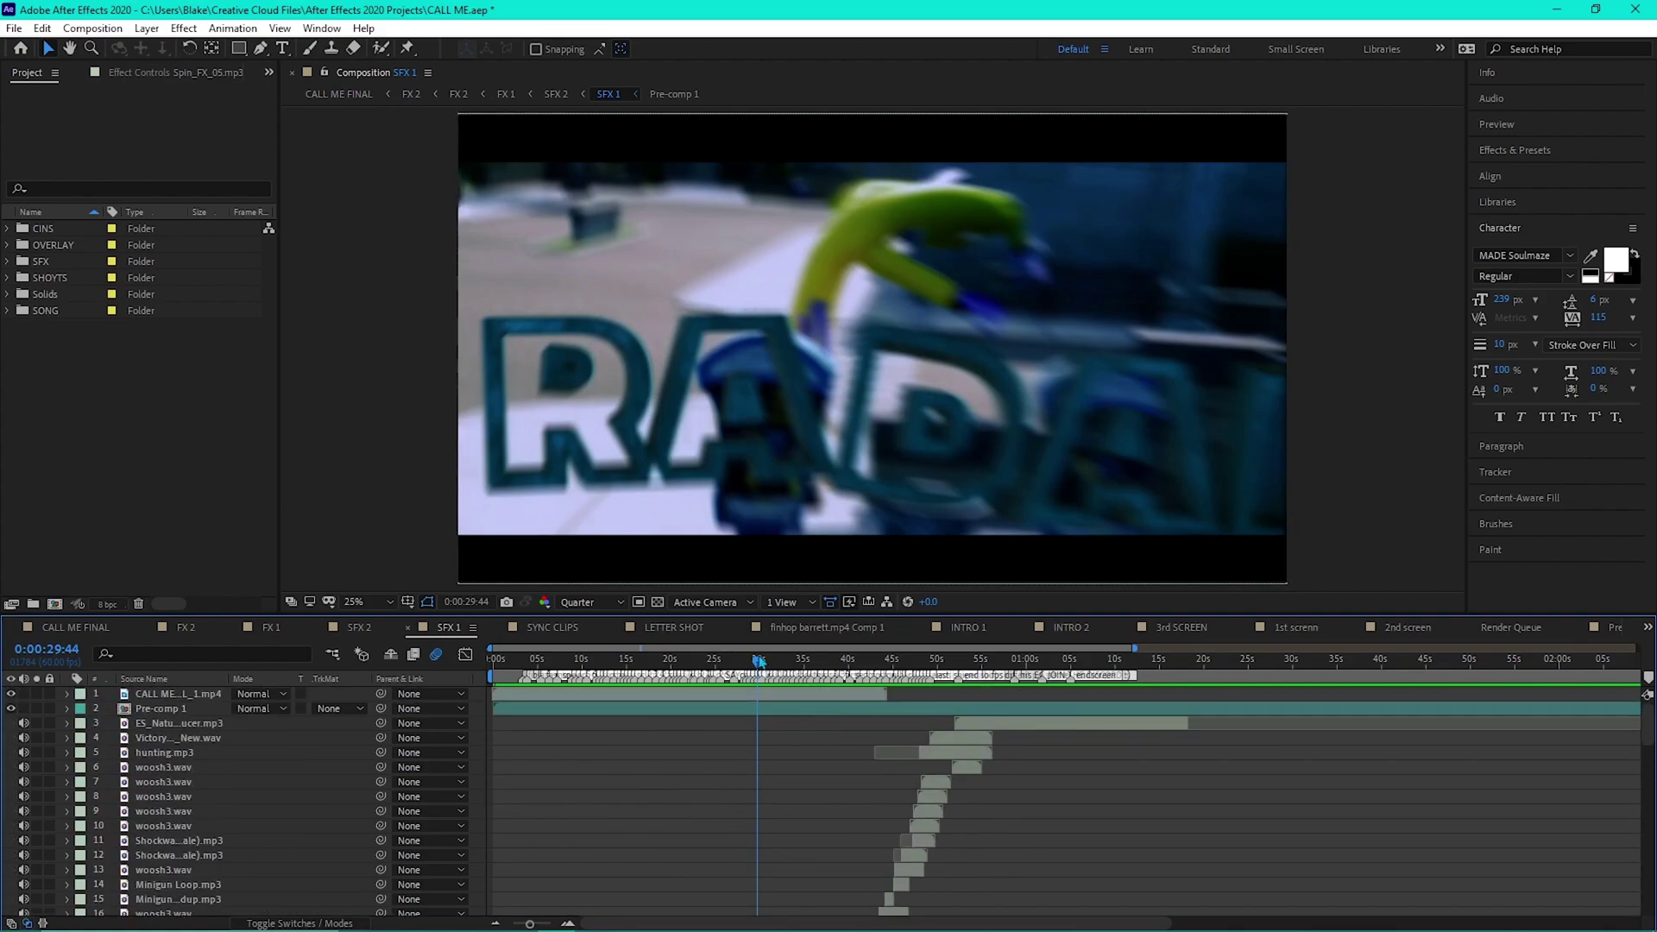
{"action": "left_click_drag", "start_coordinate": [818, 667], "coordinate": [935, 710]}
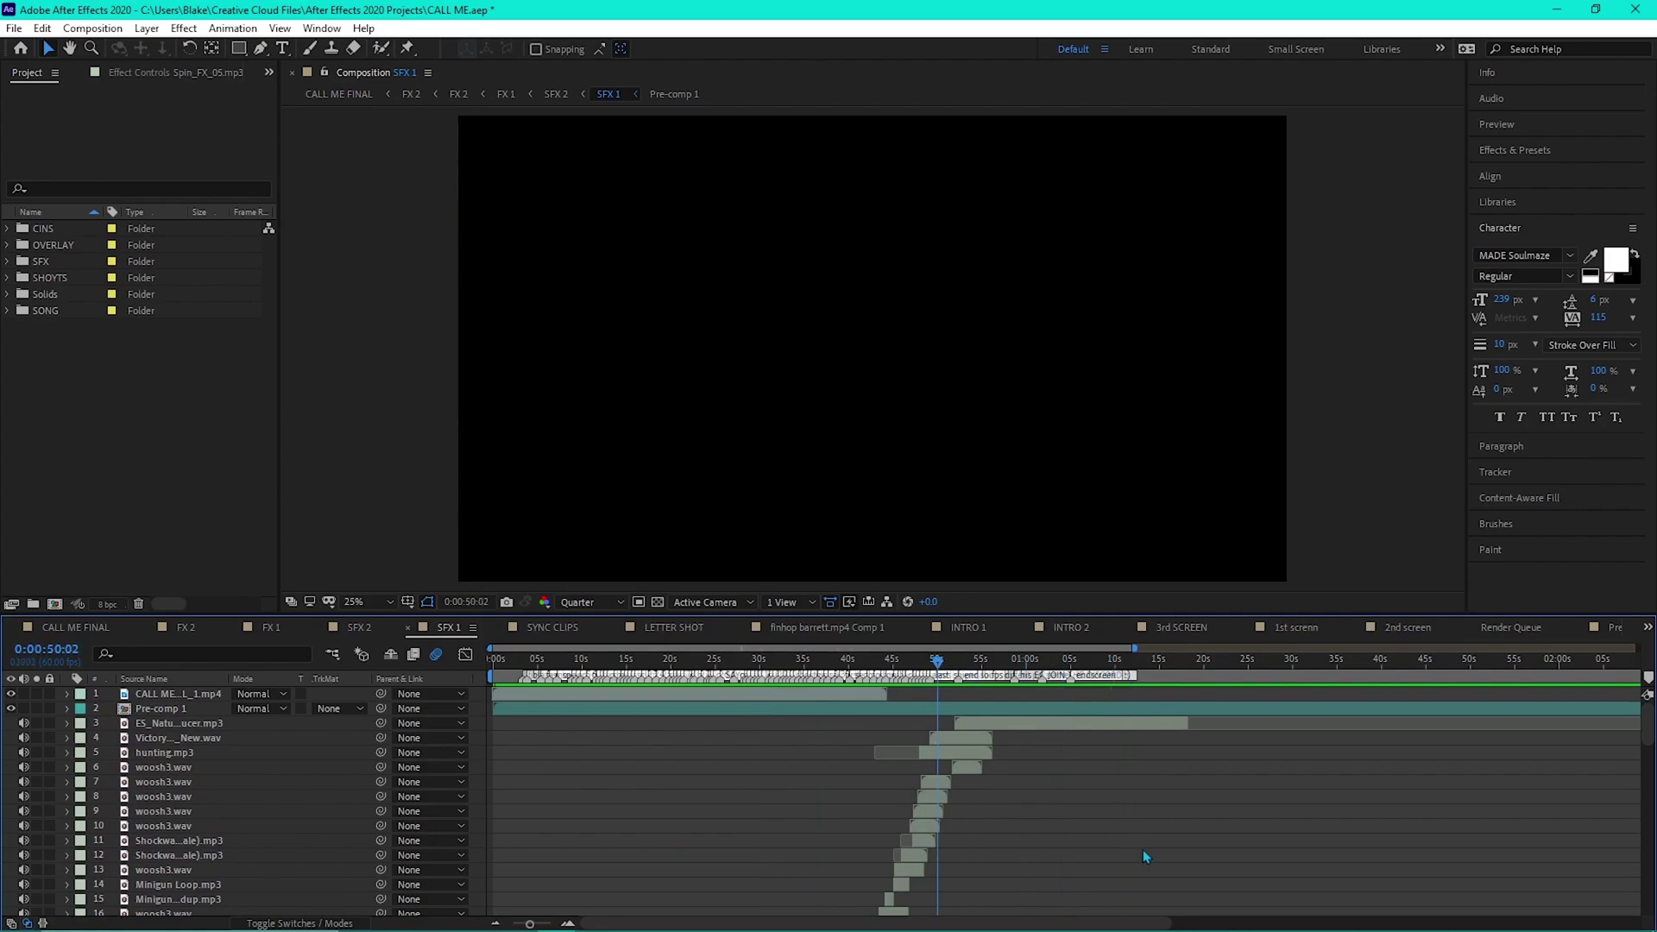
- Scrub the playhead through roughly 20–31 seconds of the montage
{"action": "scroll", "coordinate": [944, 784], "scroll_direction": "down", "scroll_amount": 9}
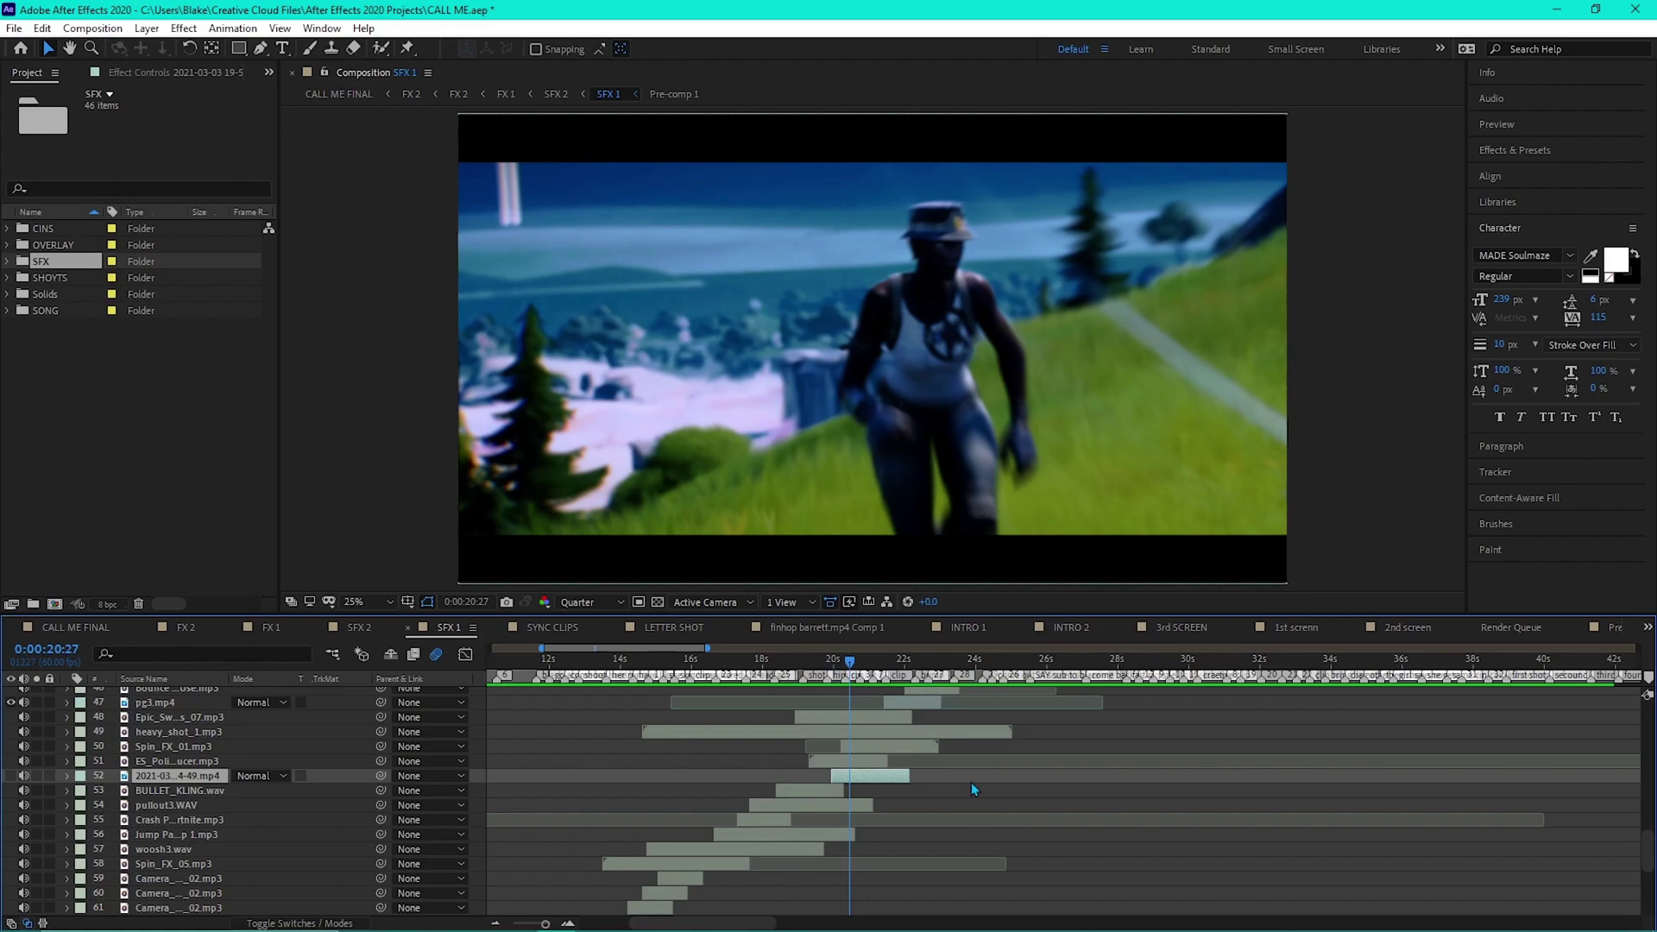
{"action": "scroll", "coordinate": [972, 785], "scroll_direction": "up", "scroll_amount": 1}
{"action": "left_click_drag", "start_coordinate": [890, 670], "coordinate": [1245, 682]}
{"action": "scroll", "coordinate": [1045, 675], "scroll_direction": "up", "scroll_amount": 3}
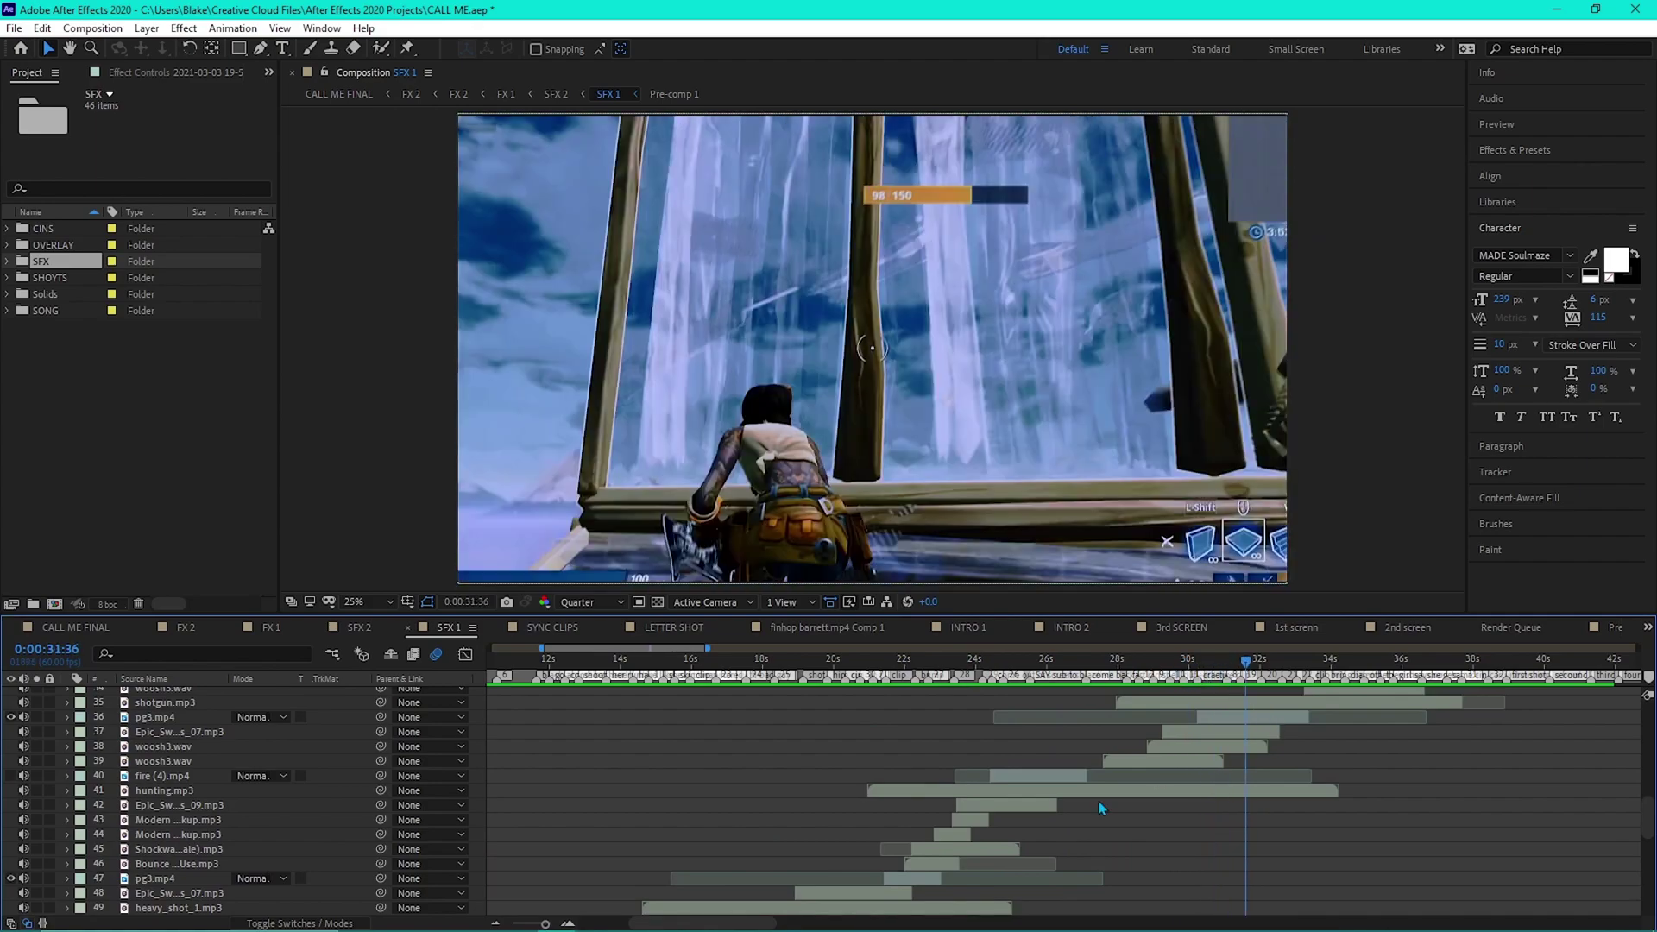
{"action": "left_click", "coordinate": [802, 925]}
- Land on the HELP speech-bubble frame at 0:00:35:01
{"action": "scroll", "coordinate": [852, 813], "scroll_direction": "up", "scroll_amount": 3}
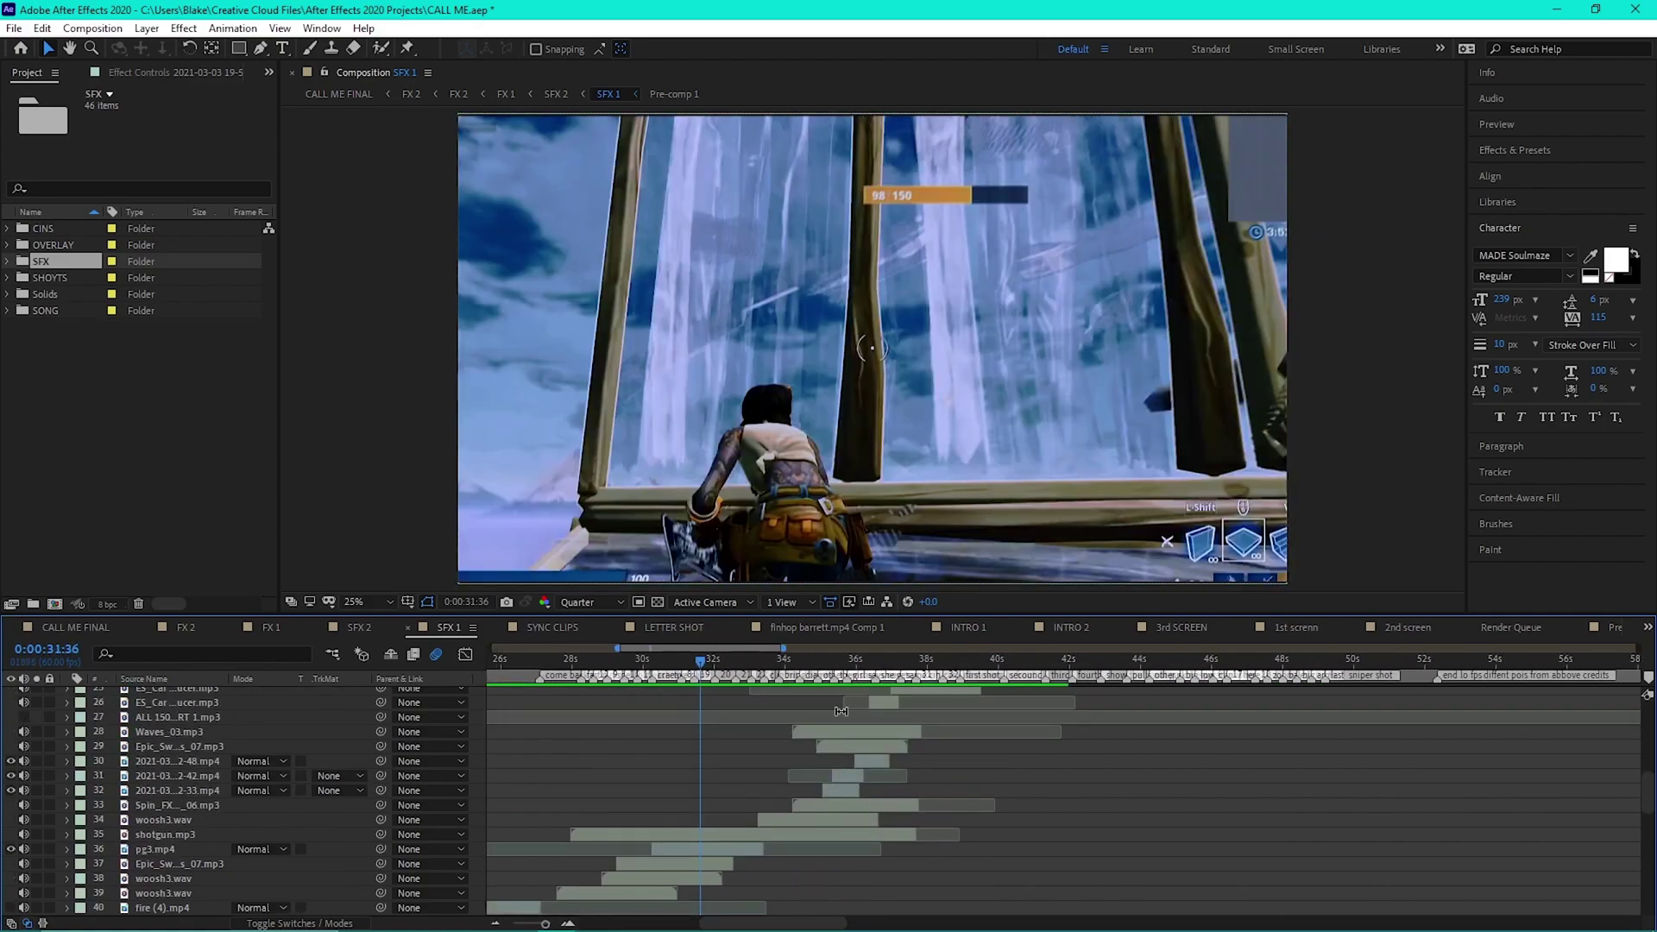
{"action": "left_click", "coordinate": [835, 670]}
{"action": "left_click_drag", "start_coordinate": [836, 670], "coordinate": [822, 713]}
- Select the layer 31 clip, then deselect and preview the speech-bubble moments
{"action": "left_click", "coordinate": [846, 778]}
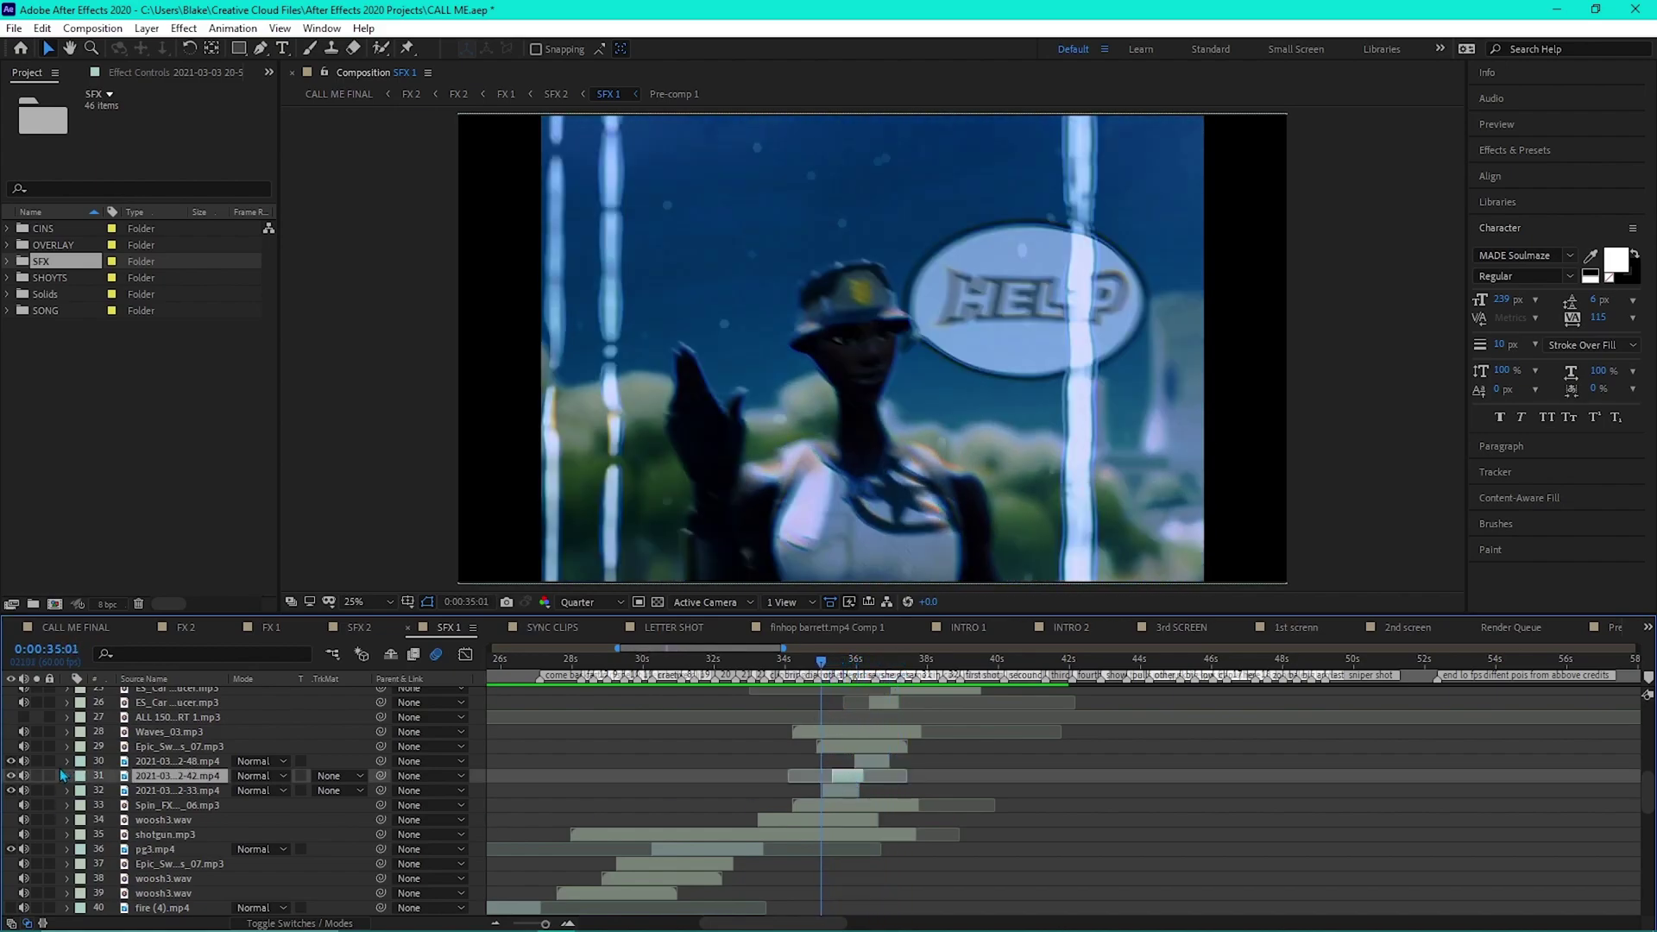
{"action": "left_click", "coordinate": [929, 753]}
{"action": "key", "text": "space"}
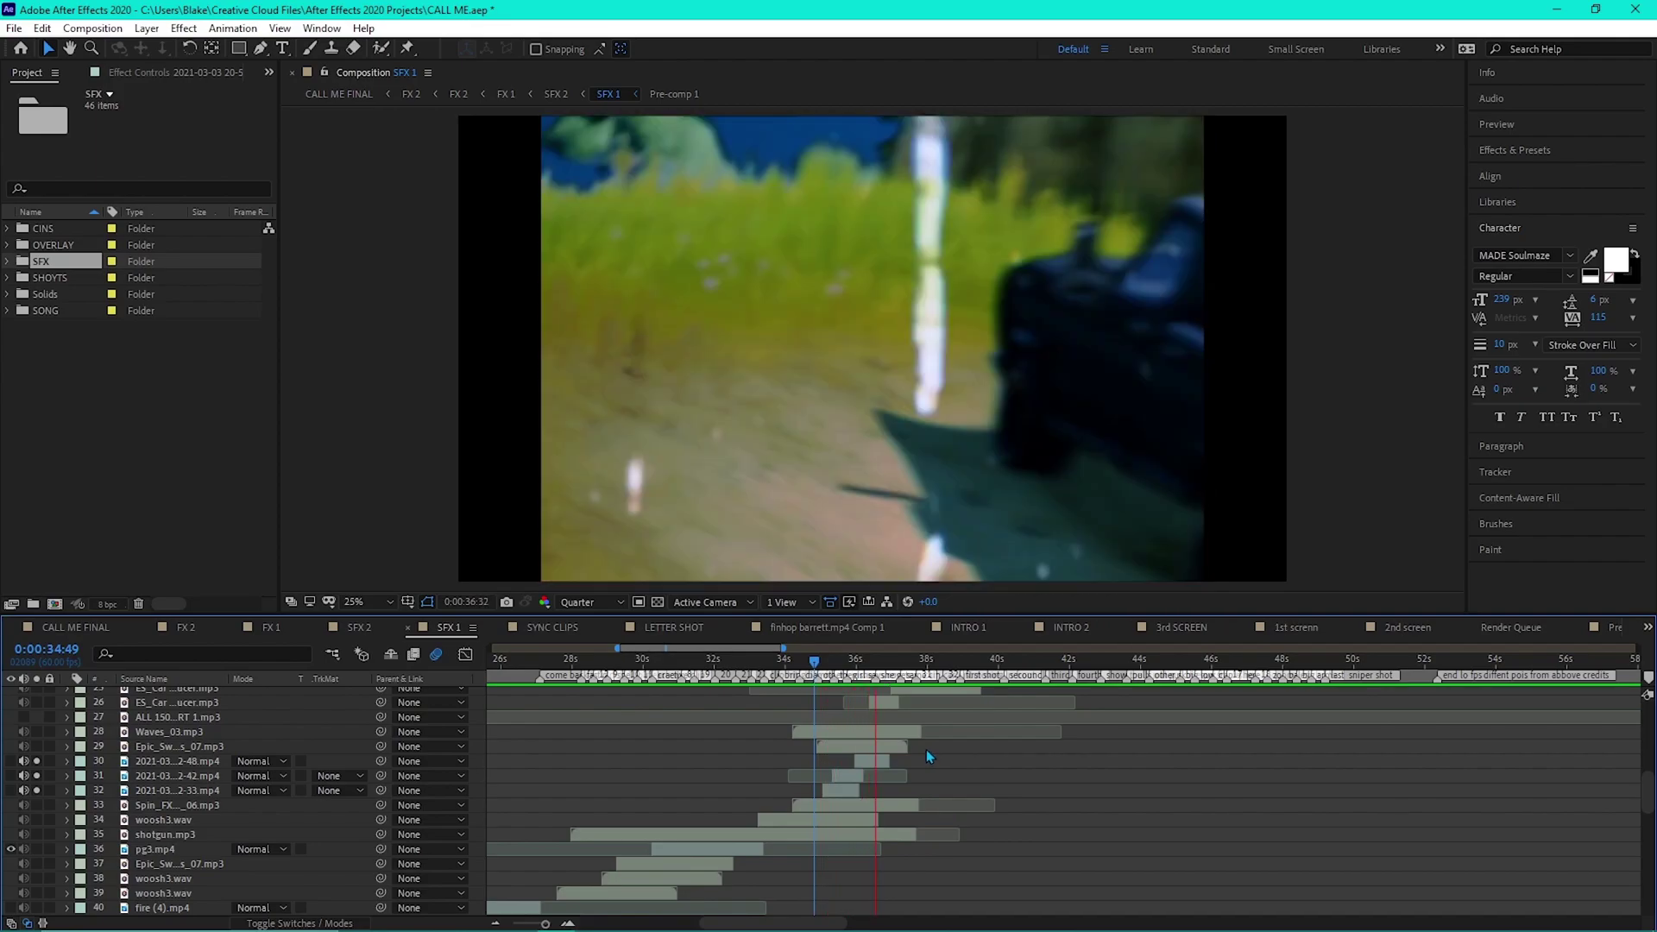
{"action": "scroll", "coordinate": [864, 742], "scroll_direction": "up", "scroll_amount": 1}
- Select layer 32 and scrub from the HELP frame to the NO bubble near 36:18
{"action": "left_click", "coordinate": [824, 669]}
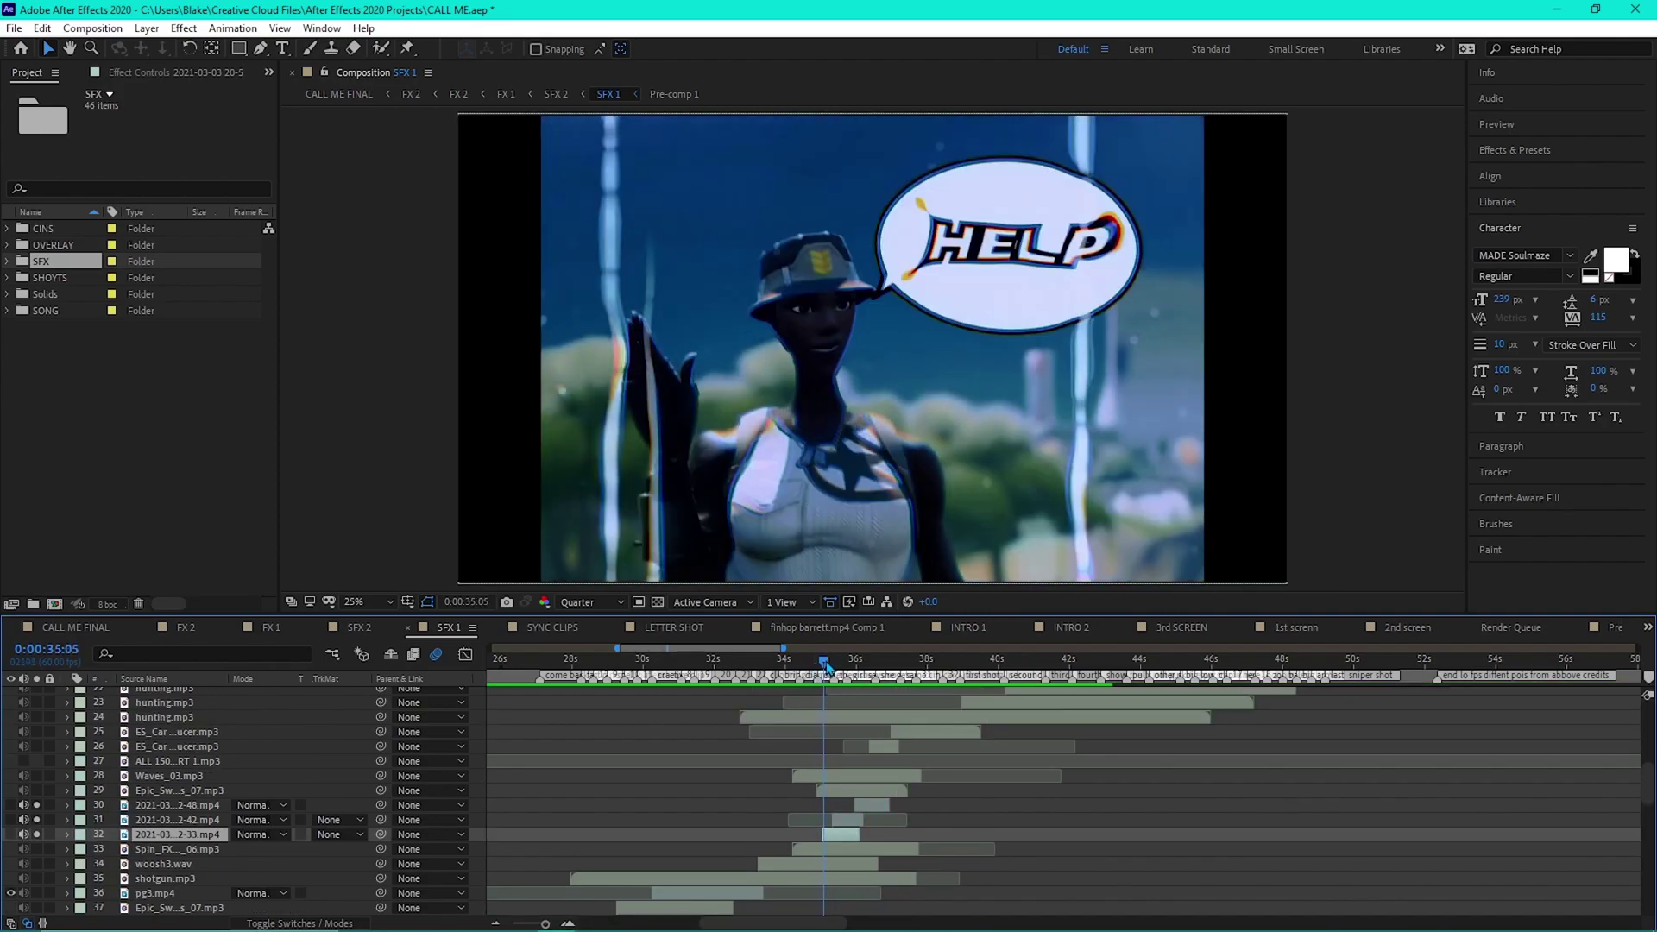
{"action": "left_click_drag", "start_coordinate": [825, 669], "coordinate": [870, 676]}
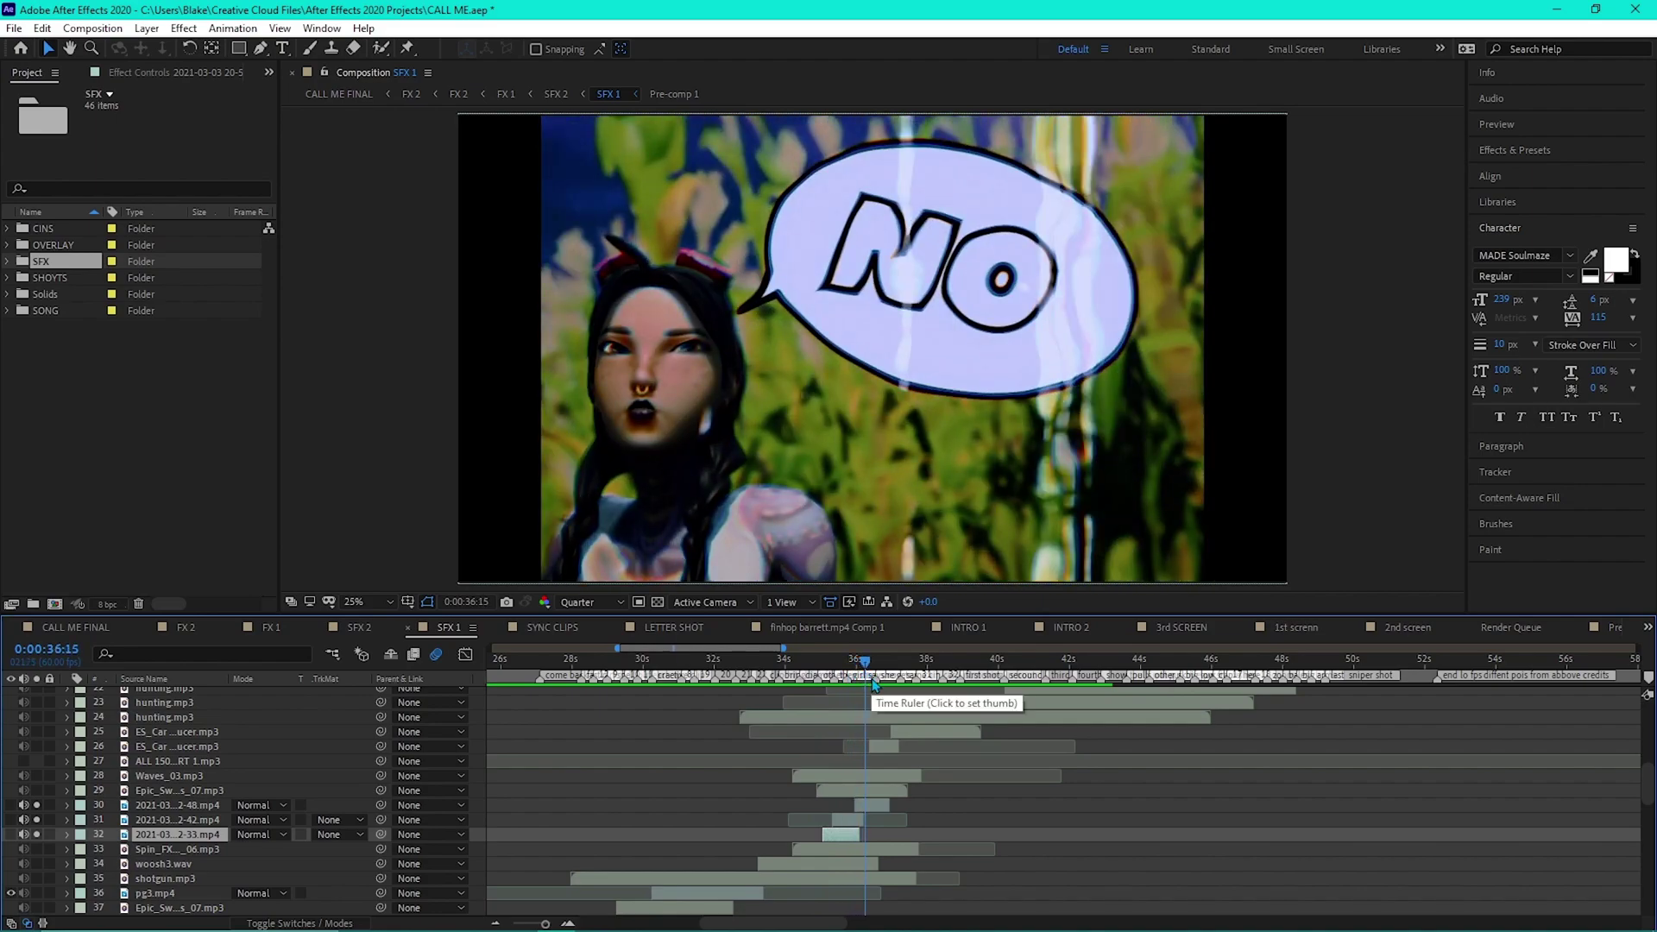
{"action": "left_click", "coordinate": [868, 669]}
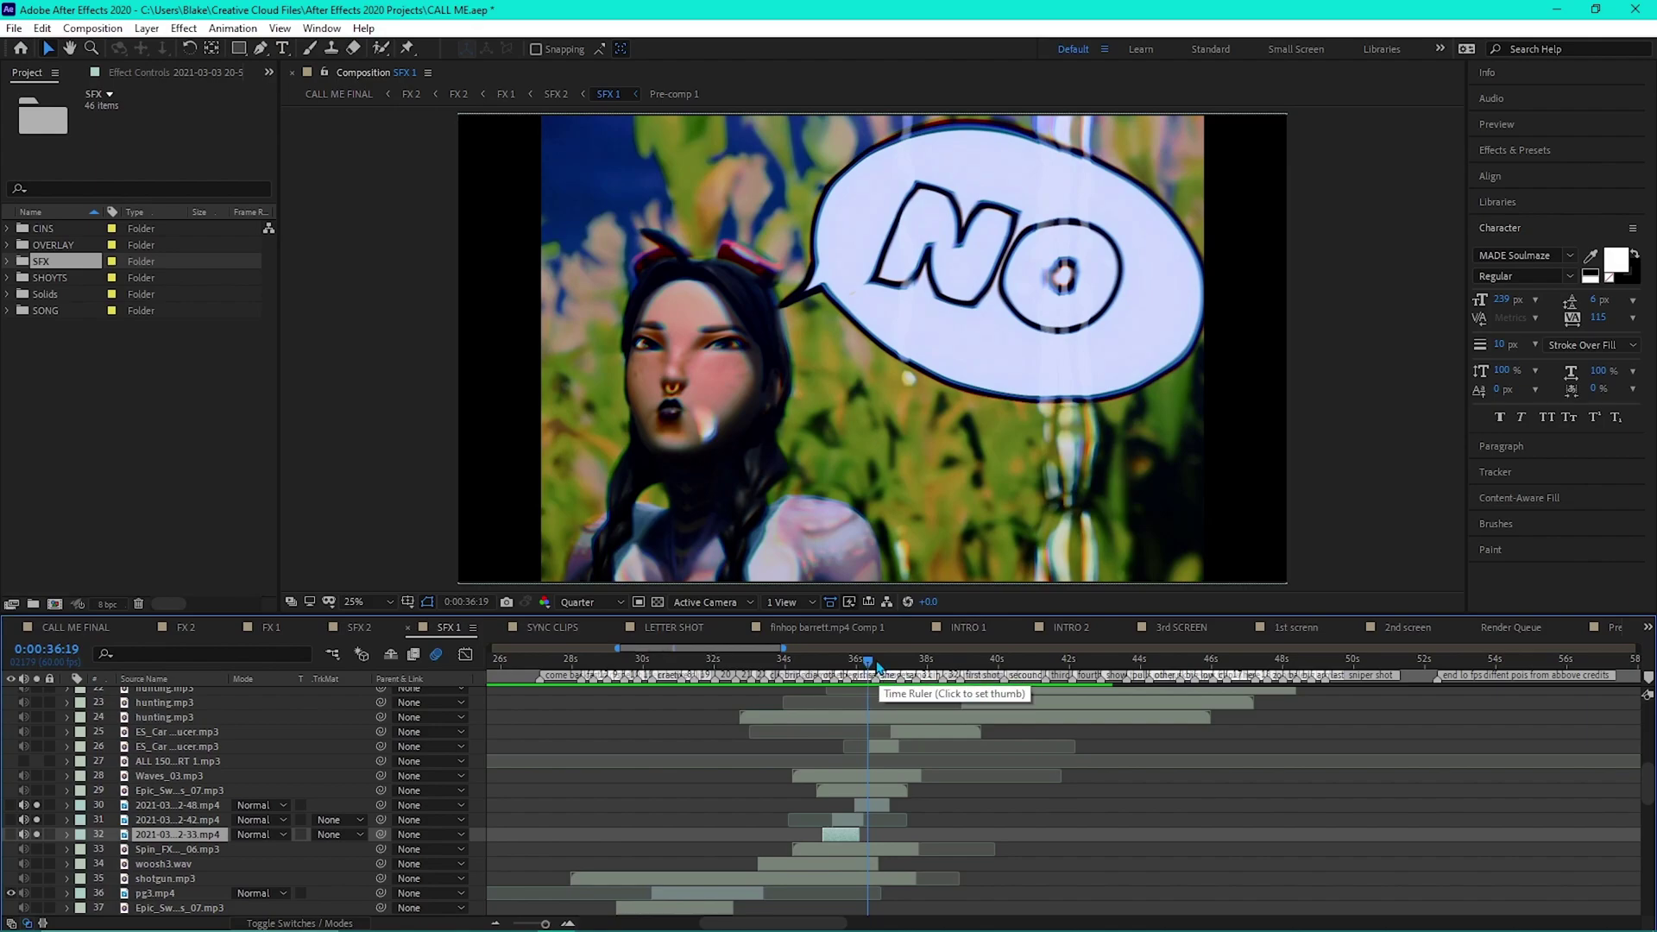
{"action": "mouse_move", "coordinate": [878, 666]}
{"action": "left_mouse_down"}
{"action": "mouse_move", "coordinate": [841, 671]}
{"action": "mouse_move", "coordinate": [870, 681]}
{"action": "left_mouse_up"}
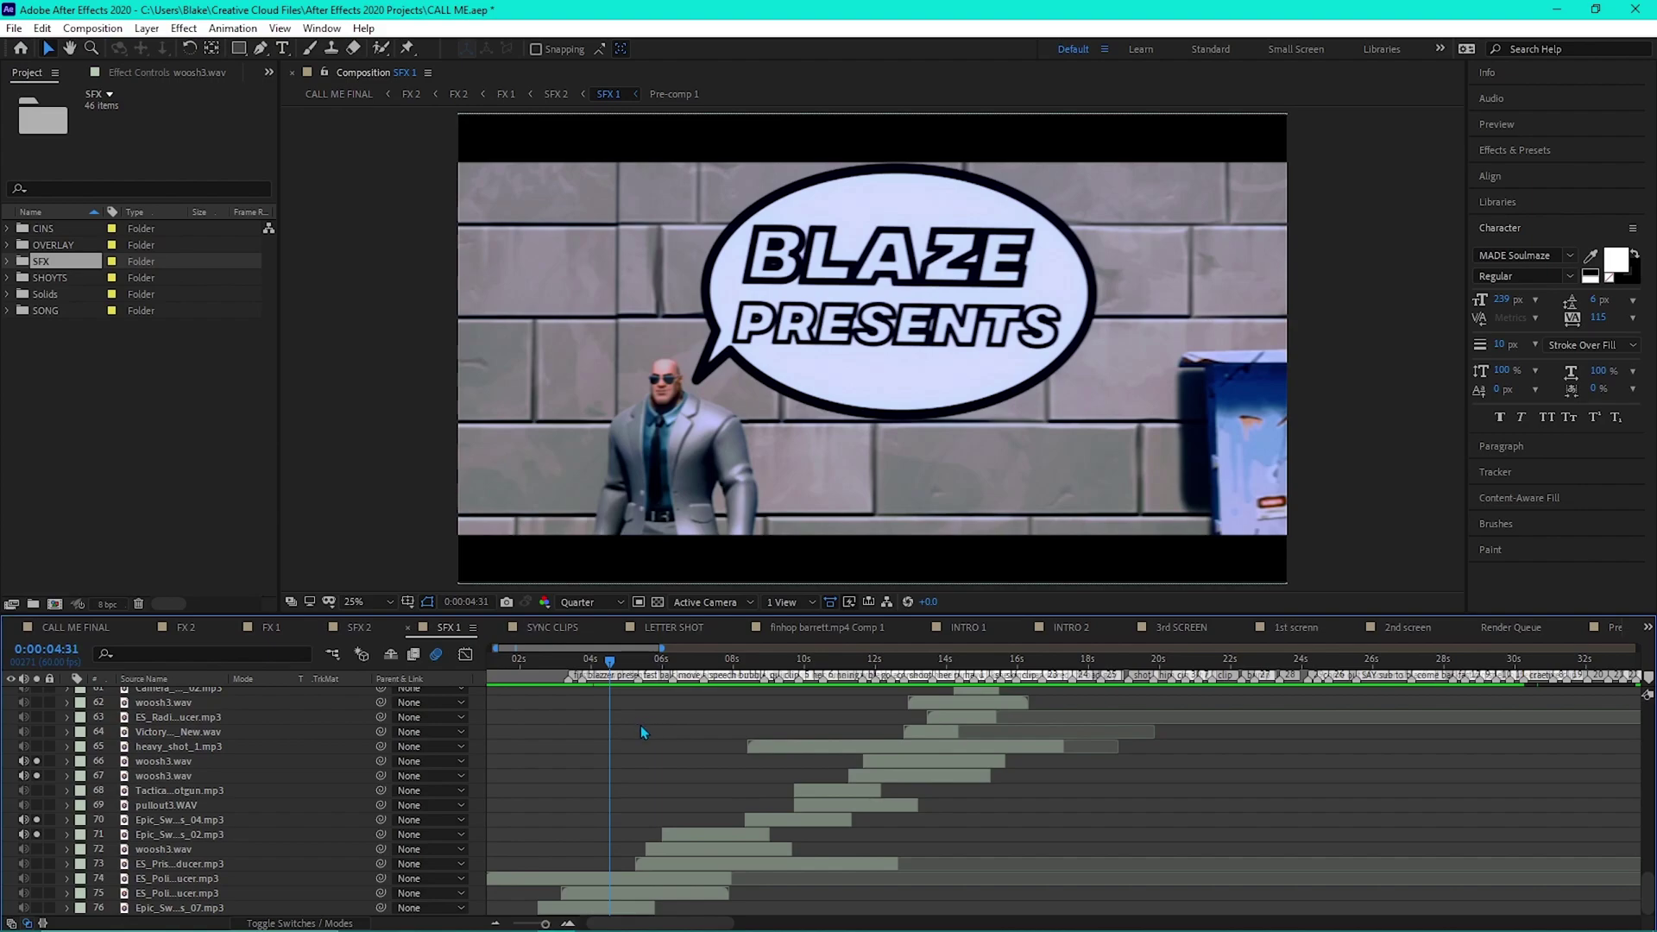
- Preview the intro from about 5 seconds into the BLAZE PRESENTS shot
{"action": "left_click_drag", "start_coordinate": [611, 664], "coordinate": [620, 656]}
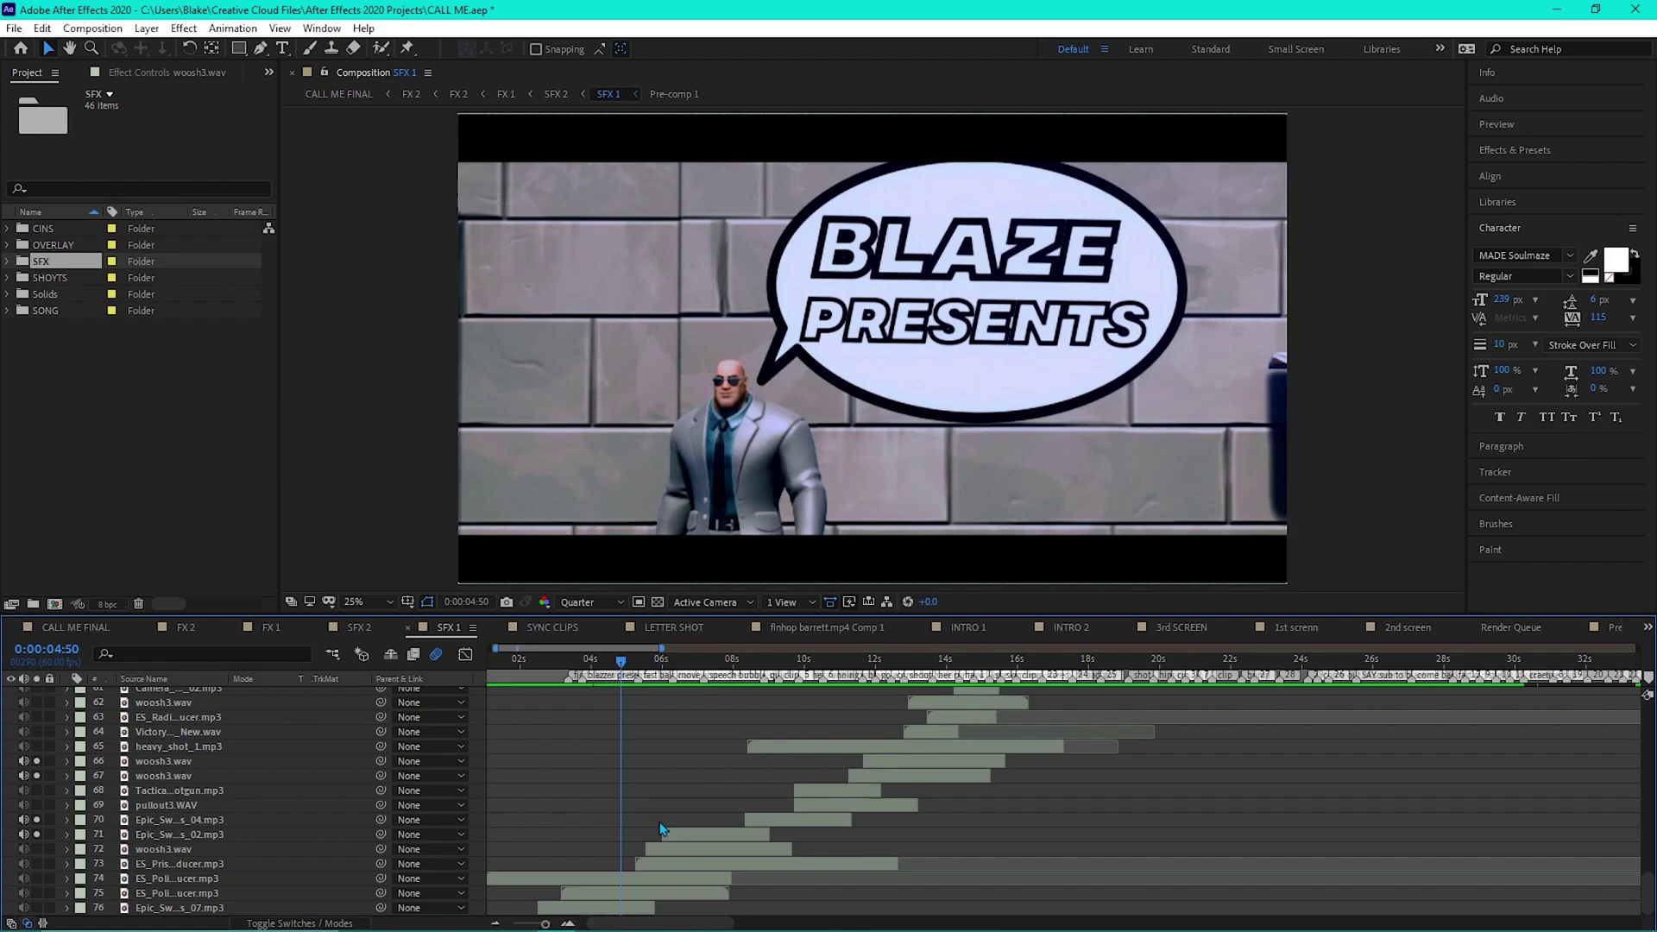
{"action": "left_click_drag", "start_coordinate": [643, 662], "coordinate": [628, 662]}
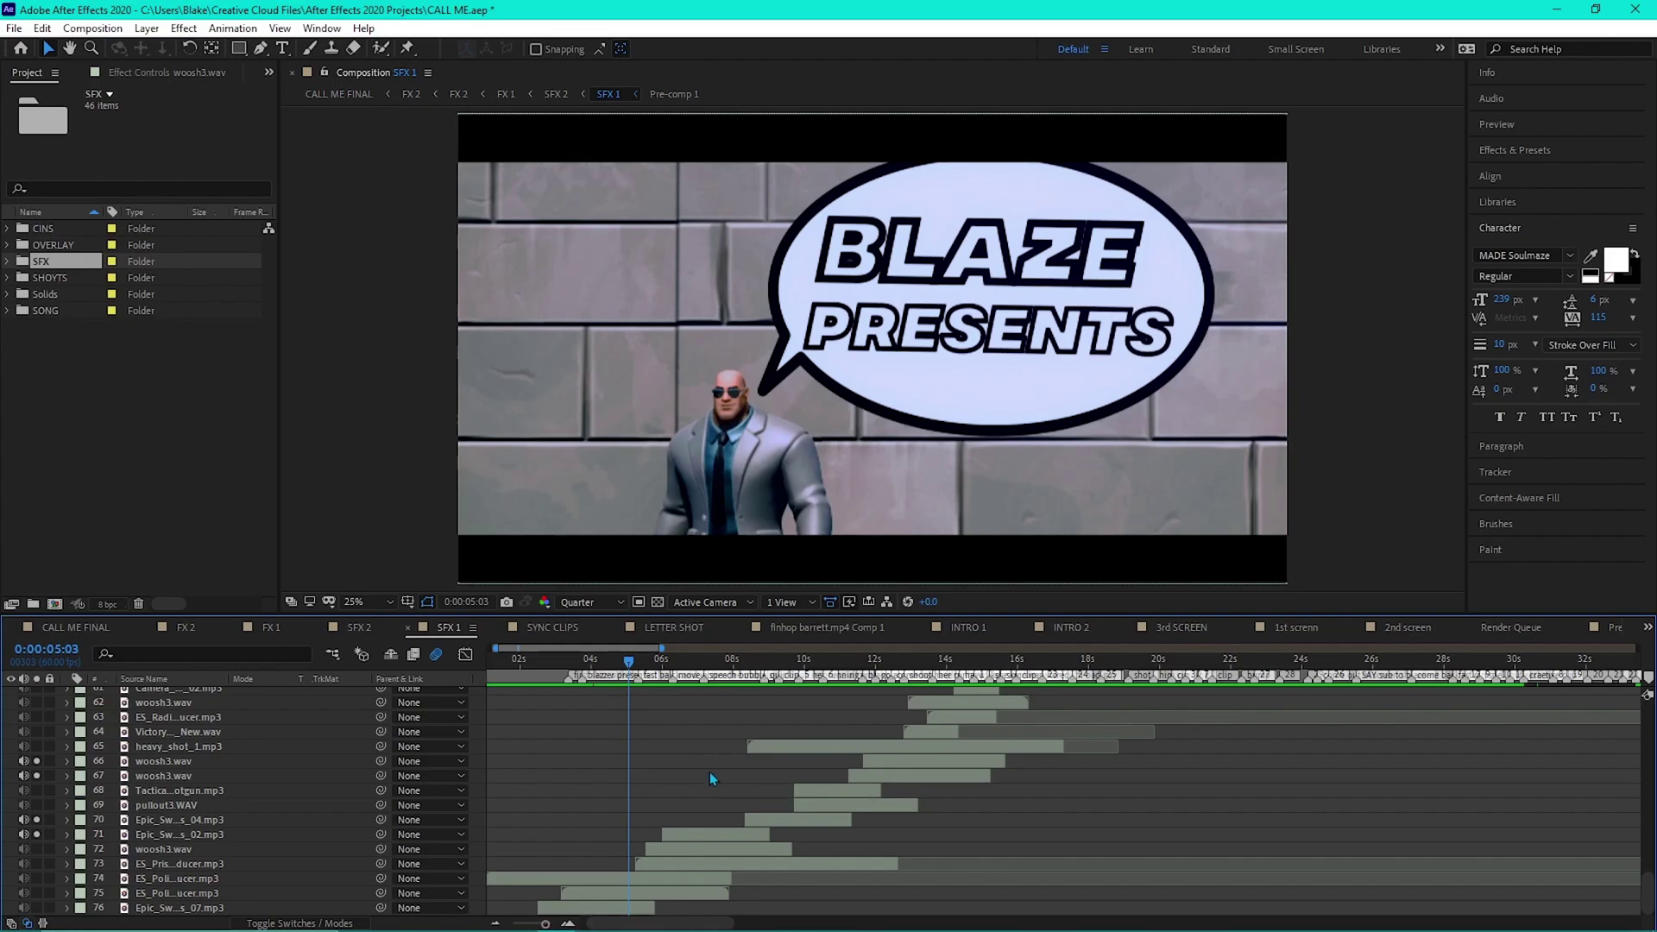
{"action": "key", "text": "space"}
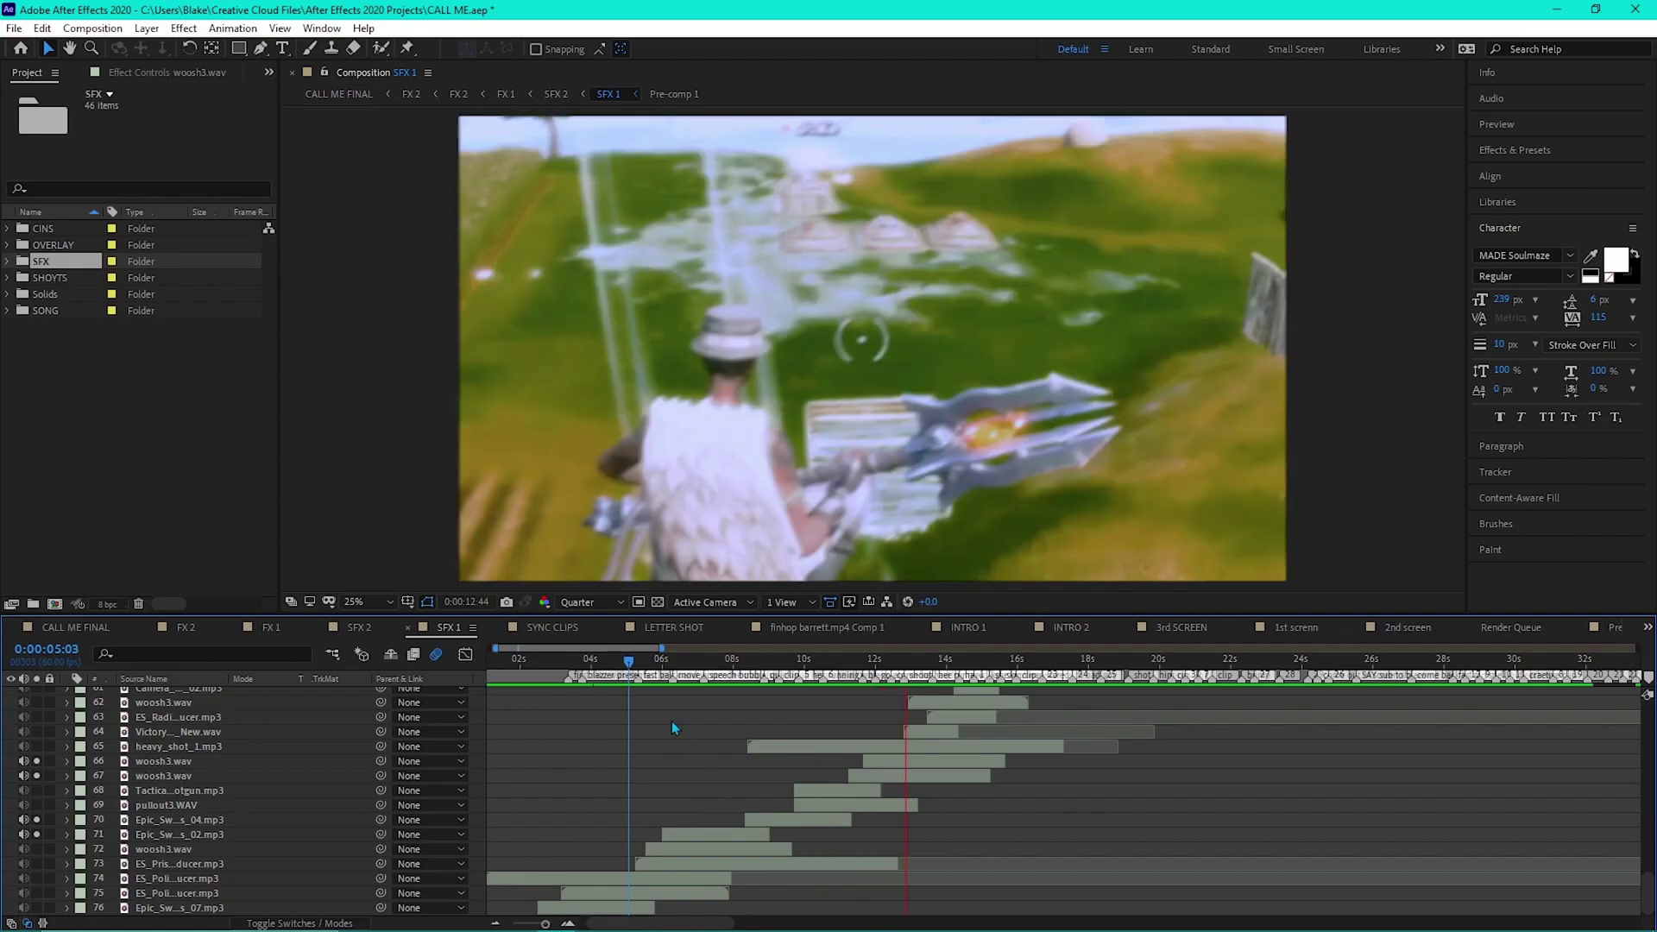
- Stop the preview and scrub to the grassy gameplay shot at 0:00:13:04
{"action": "left_click", "coordinate": [639, 665]}
{"action": "left_click_drag", "start_coordinate": [644, 669], "coordinate": [810, 723]}
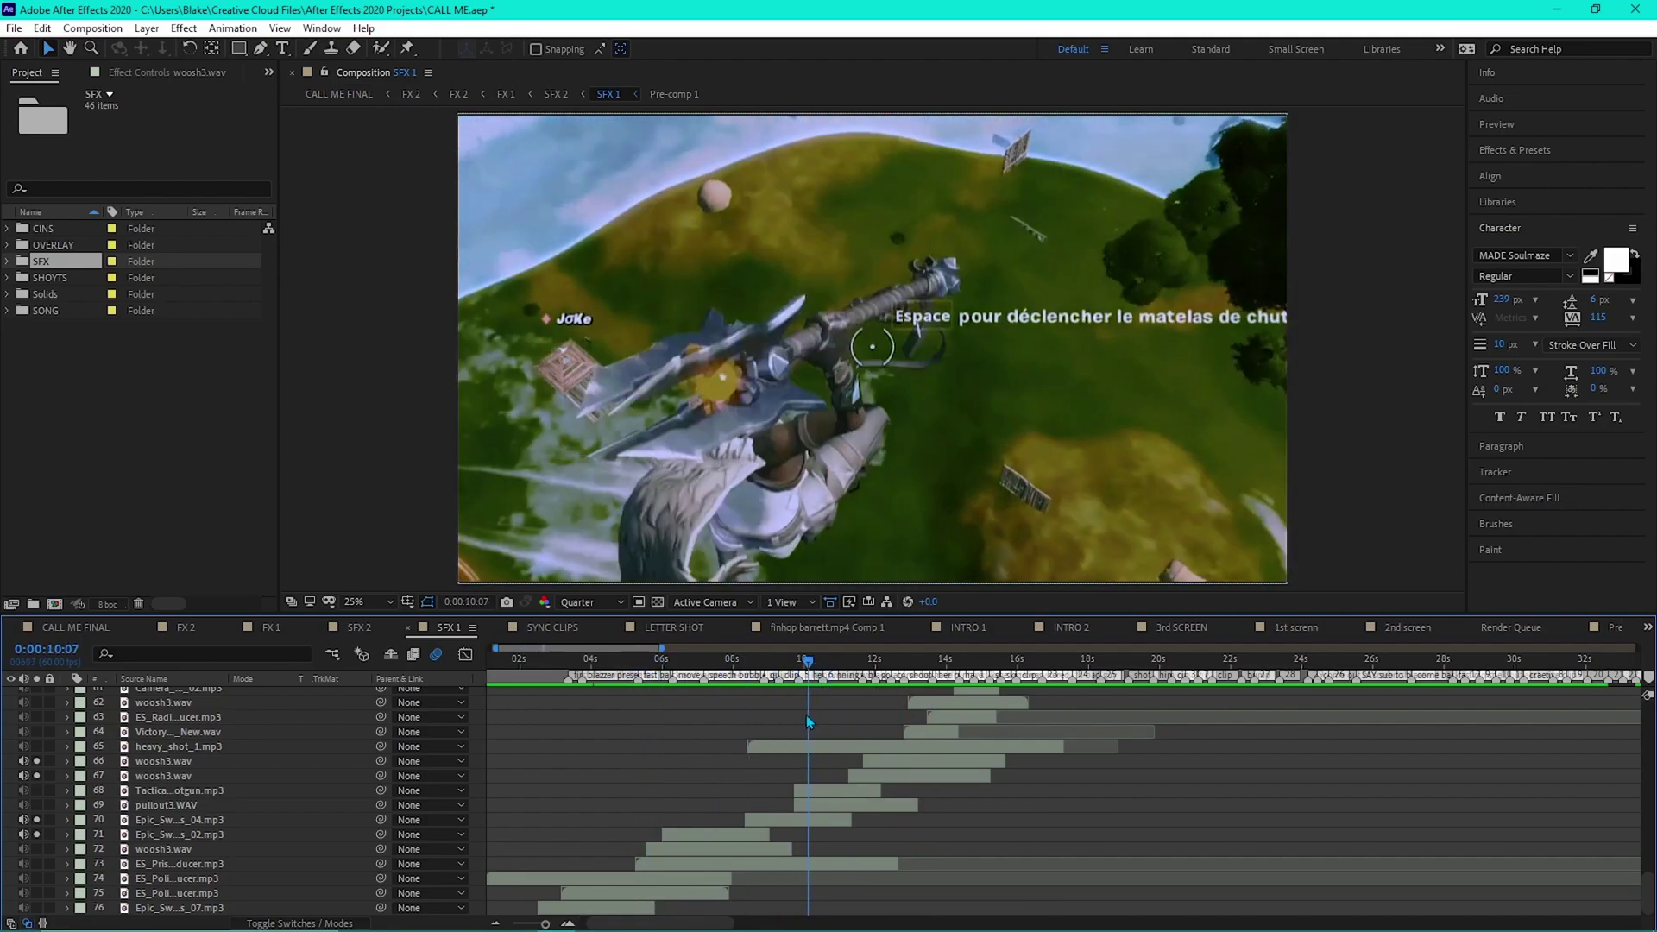
{"action": "left_click_drag", "start_coordinate": [640, 667], "coordinate": [914, 749]}
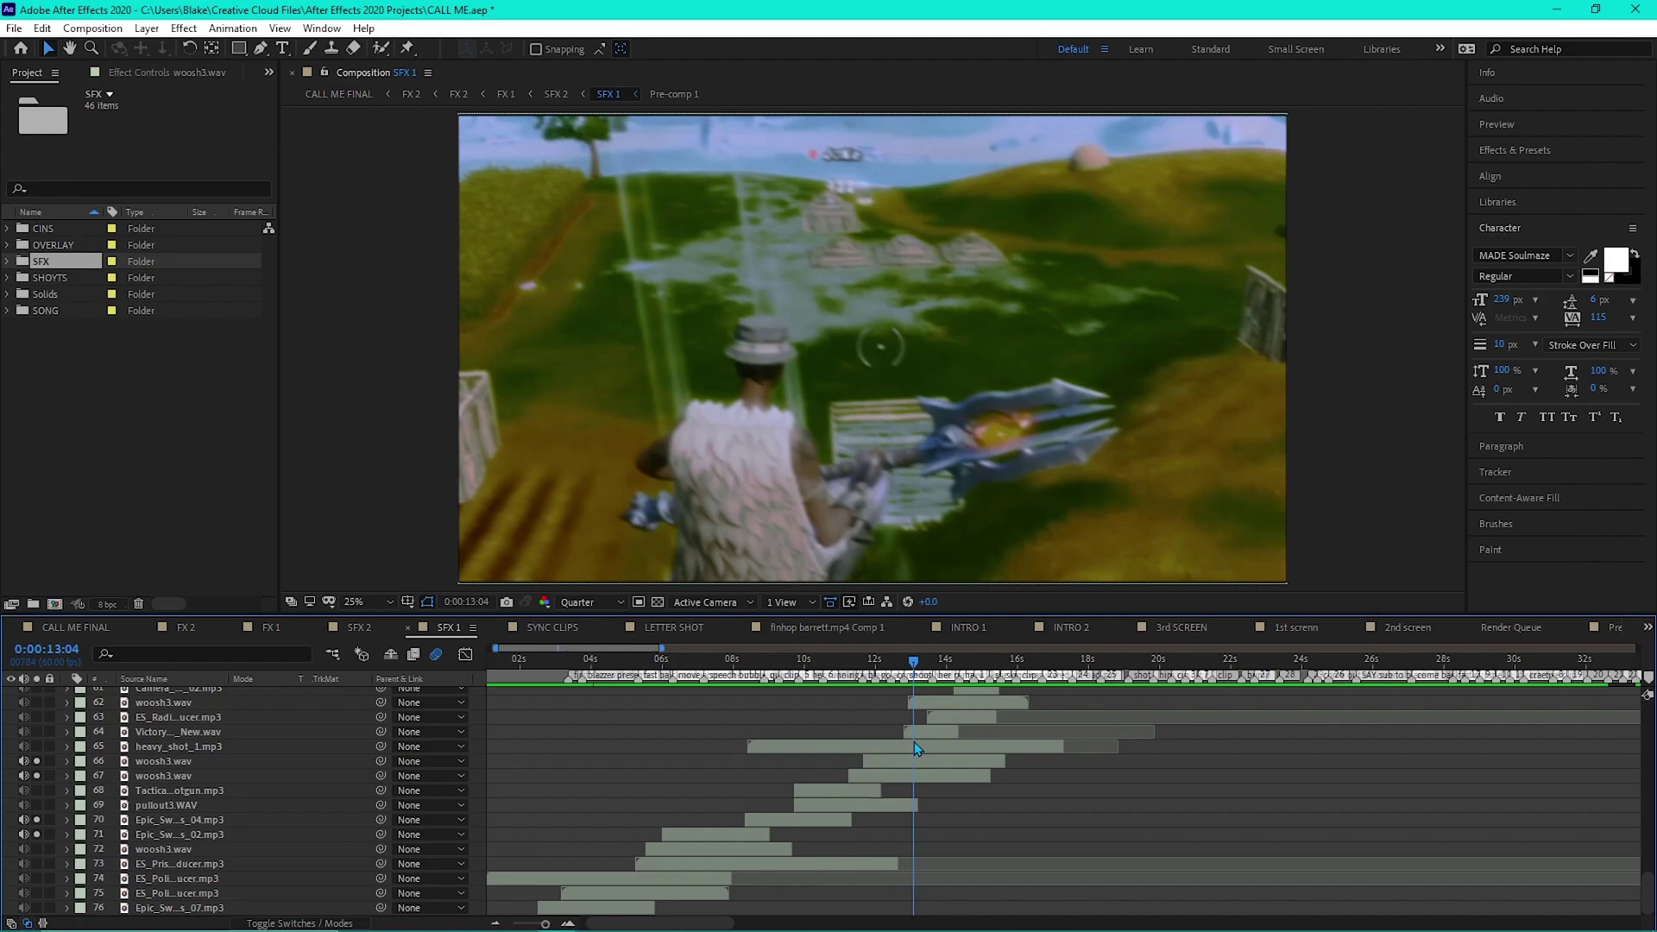